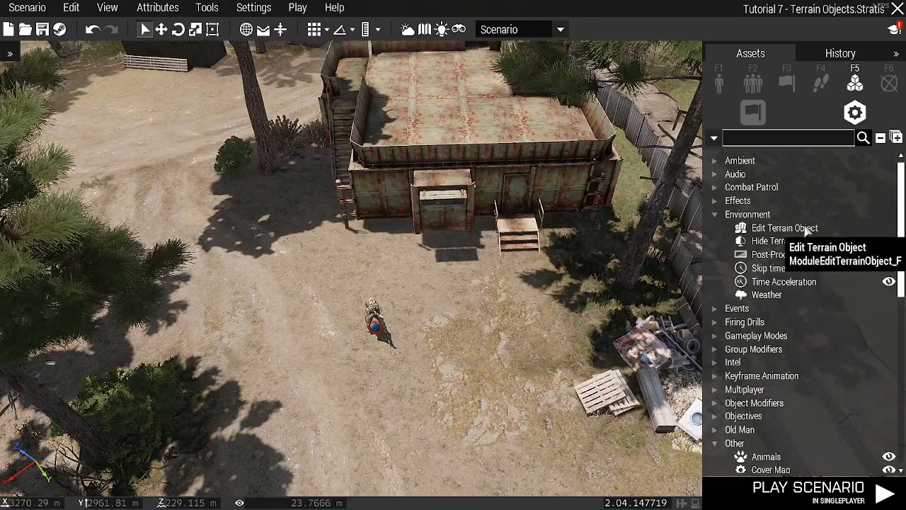
Place an Edit Terrain Object module and move it onto the large rusty container building beside the soldier
{"action": "left_click", "coordinate": [810, 230]}
{"action": "left_click", "coordinate": [438, 299]}
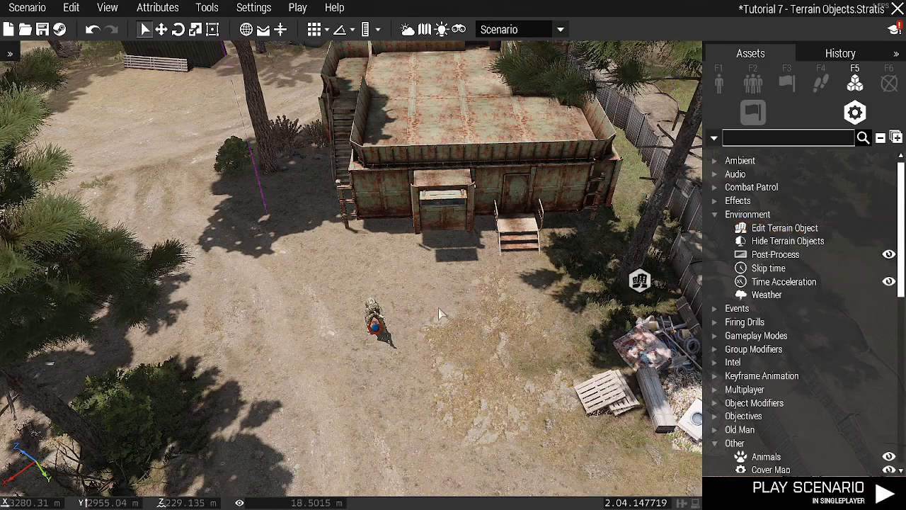
{"action": "scroll", "coordinate": [574, 281], "scroll_direction": "down", "scroll_amount": 5}
{"action": "right_click_drag", "start_coordinate": [492, 318], "coordinate": [513, 334]}
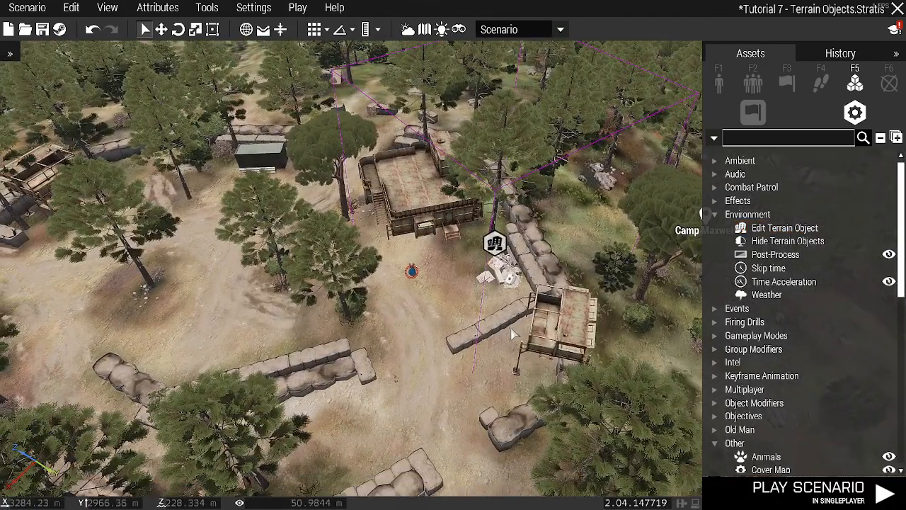
{"action": "left_click_drag", "start_coordinate": [494, 243], "coordinate": [428, 204]}
{"action": "scroll", "coordinate": [429, 205], "scroll_direction": "up", "scroll_amount": 5}
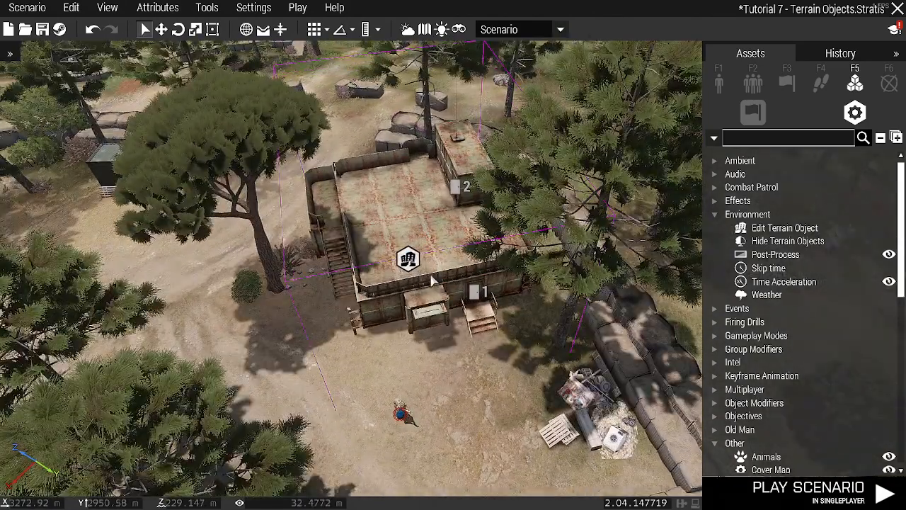
{"action": "scroll", "coordinate": [469, 309], "scroll_direction": "up", "scroll_amount": 3}
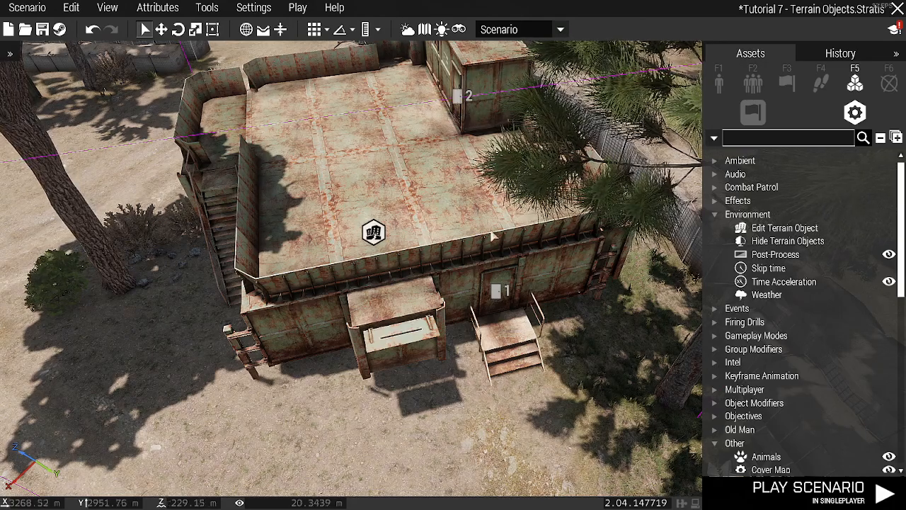
In the Edit Terrain Object module's attributes, set door 1 to locked and door 2 to open, and apply them
{"action": "double_click", "coordinate": [374, 234]}
{"action": "scroll", "coordinate": [476, 364], "scroll_direction": "down", "scroll_amount": 3}
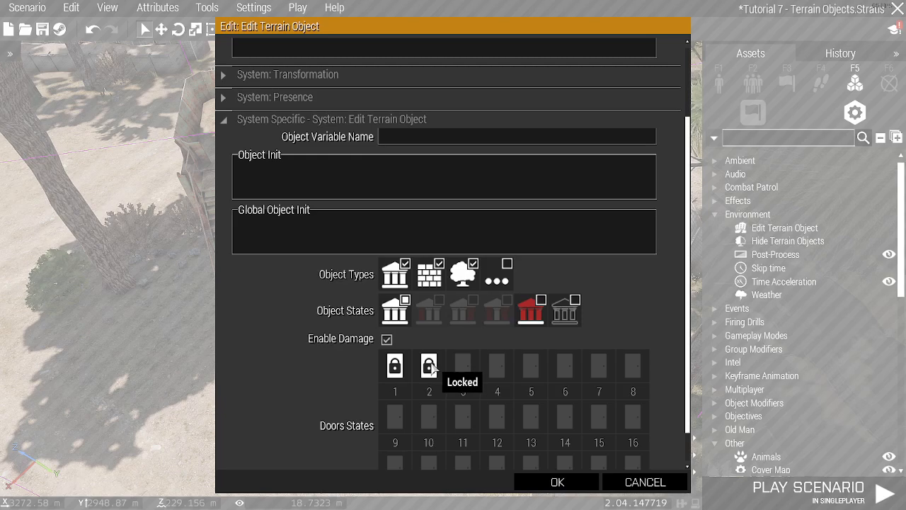
{"action": "scroll", "coordinate": [429, 378], "scroll_direction": "down", "scroll_amount": 1}
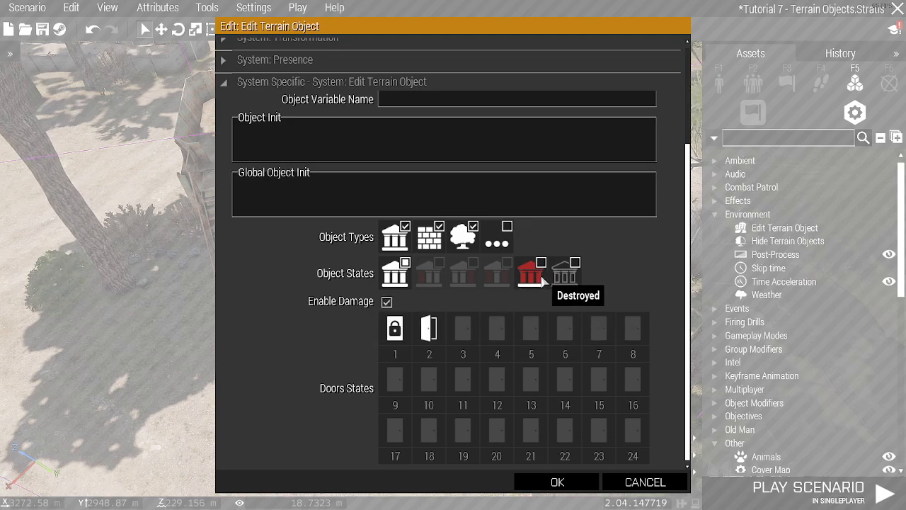
{"action": "left_click", "coordinate": [554, 482]}
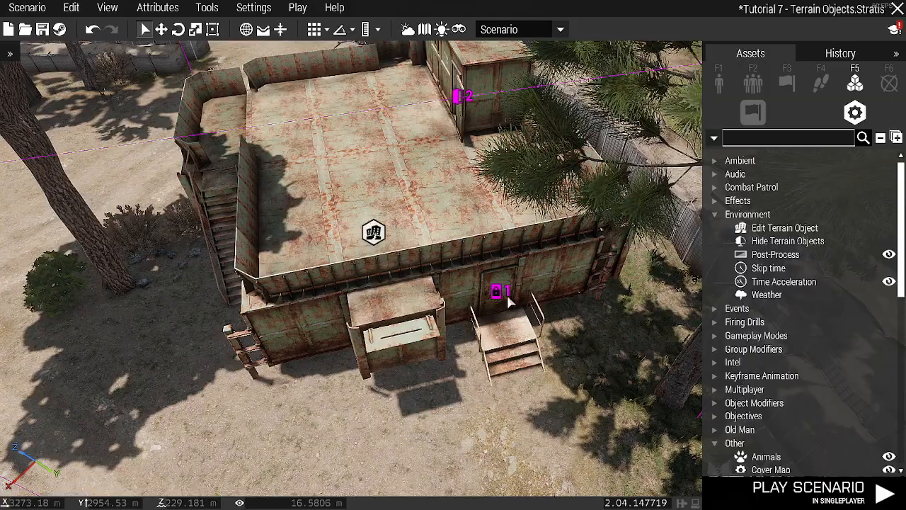
{"action": "right_click_drag", "start_coordinate": [436, 248], "coordinate": [452, 245]}
{"action": "right_click_drag", "start_coordinate": [368, 126], "coordinate": [540, 187]}
{"action": "key", "text": "a"}
{"action": "key", "text": "w"}
{"action": "key", "text": "s"}
{"action": "right_click_drag", "start_coordinate": [463, 329], "coordinate": [320, 264]}
{"action": "left_click", "coordinate": [301, 228]}
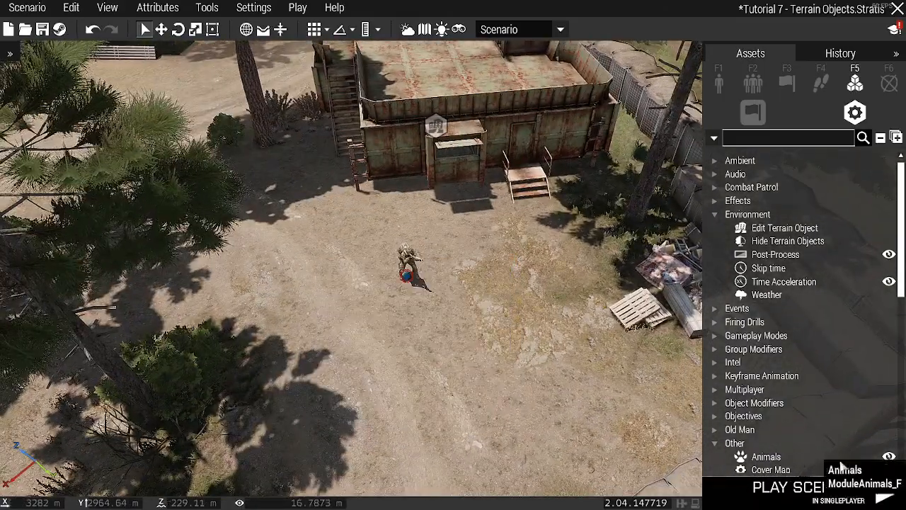
Play the scenario in singleplayer and try to open the building's locked front door
{"action": "left_click", "coordinate": [796, 503]}
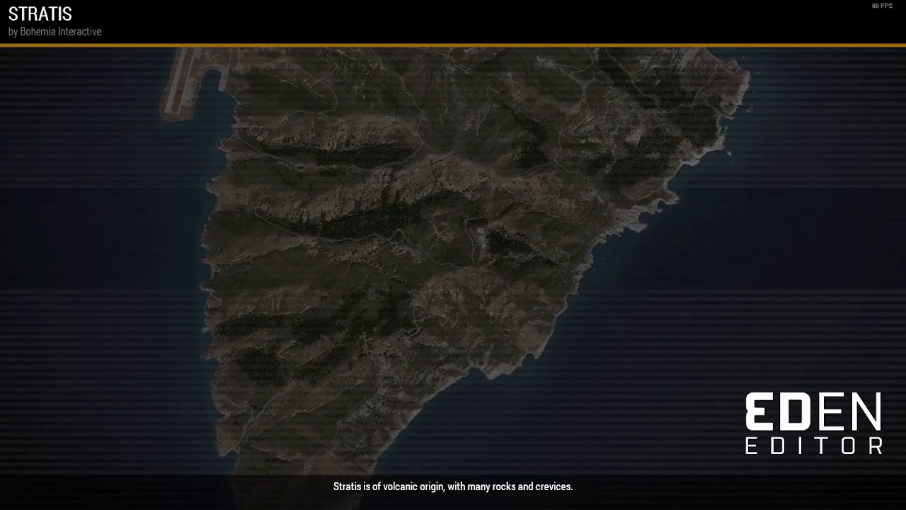
{"action": "key", "text": "w"}
{"action": "key", "text": "w"}
{"action": "scroll", "coordinate": [453, 255], "scroll_direction": "down", "scroll_amount": 1}
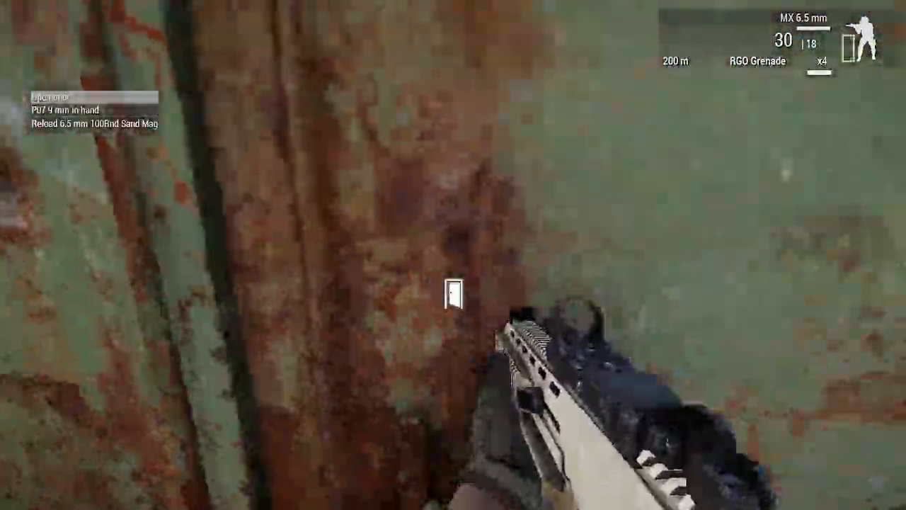
{"action": "key", "text": "space"}
{"action": "key", "text": "s"}
{"action": "scroll", "coordinate": [453, 254], "scroll_direction": "down", "scroll_amount": 1}
{"action": "key", "text": "space"}
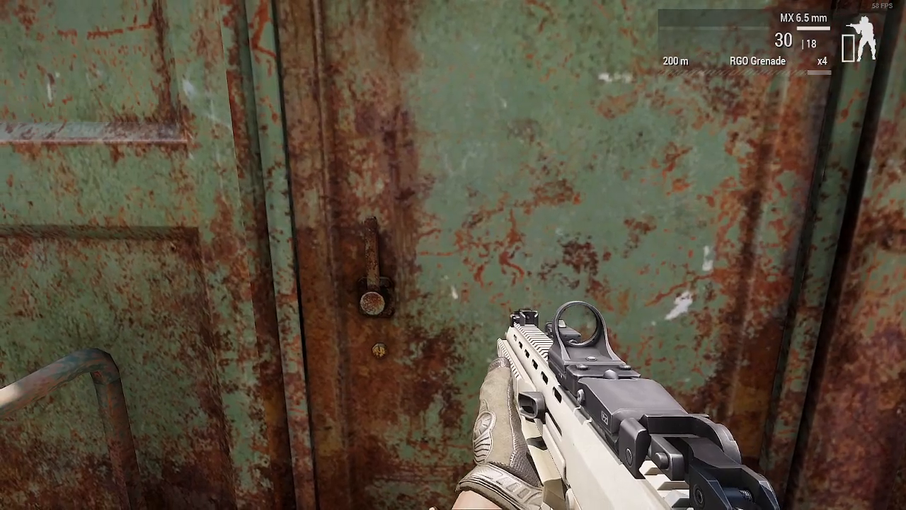
{"action": "scroll", "coordinate": [453, 255], "scroll_direction": "down", "scroll_amount": 1}
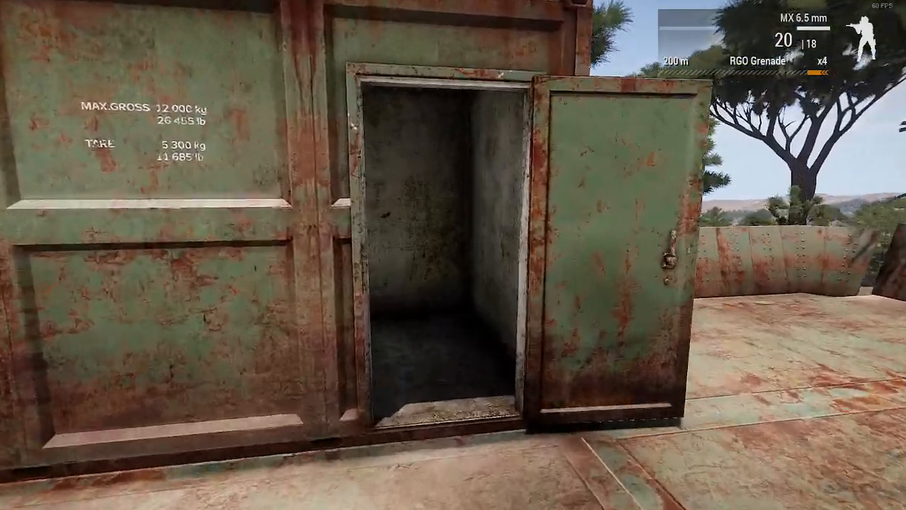
Enter the building through the open rooftop door and test the locked front door from inside
{"action": "key", "text": "w"}
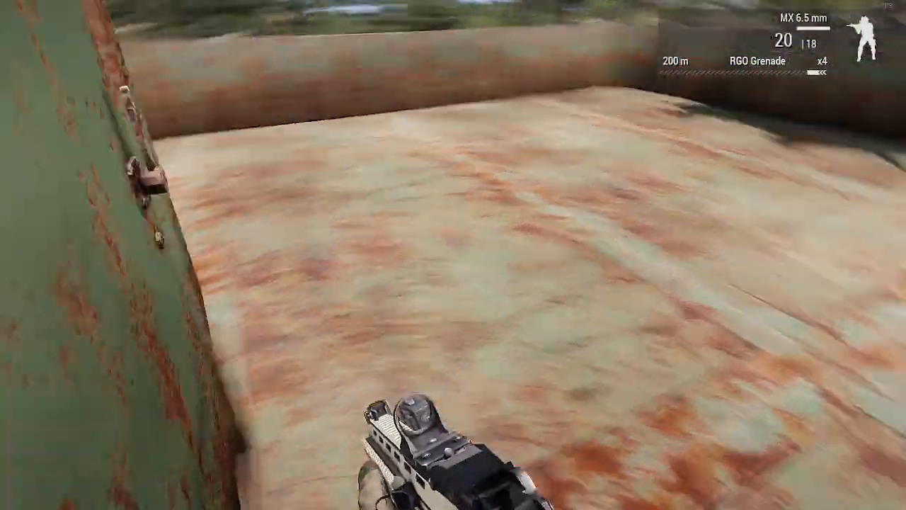
{"action": "scroll", "coordinate": [453, 254], "scroll_direction": "down", "scroll_amount": 1}
{"action": "middle_click", "coordinate": [453, 255]}
{"action": "scroll", "coordinate": [453, 255], "scroll_direction": "down", "scroll_amount": 1}
{"action": "middle_click", "coordinate": [453, 255]}
{"action": "key", "text": "w"}
{"action": "key", "text": "w"}
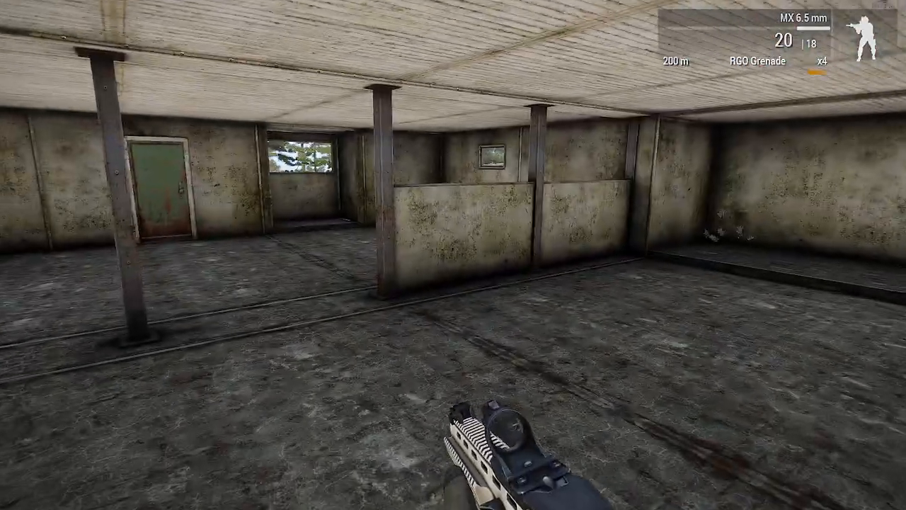
{"action": "key", "text": "w"}
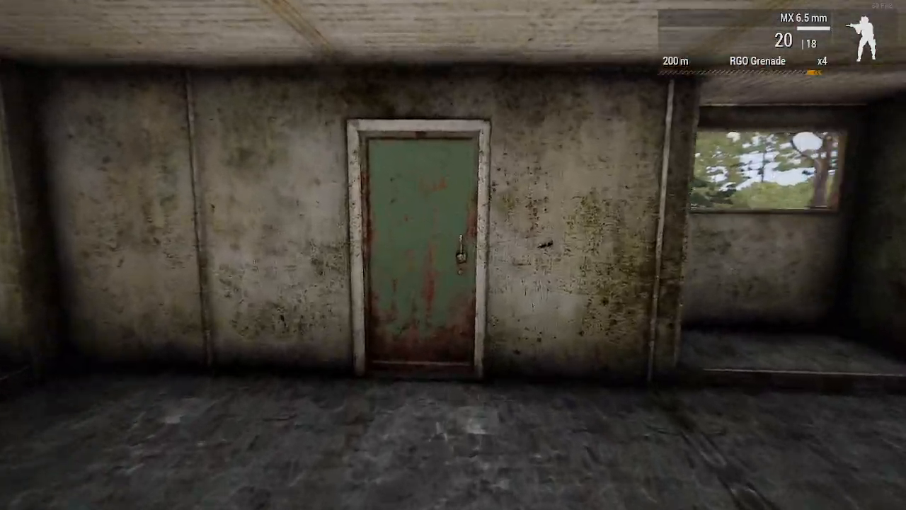
{"action": "scroll", "coordinate": [453, 255], "scroll_direction": "down", "scroll_amount": 2}
{"action": "key", "text": "w"}
{"action": "scroll", "coordinate": [453, 254], "scroll_direction": "up", "scroll_amount": 1}
{"action": "middle_click", "coordinate": [453, 255]}
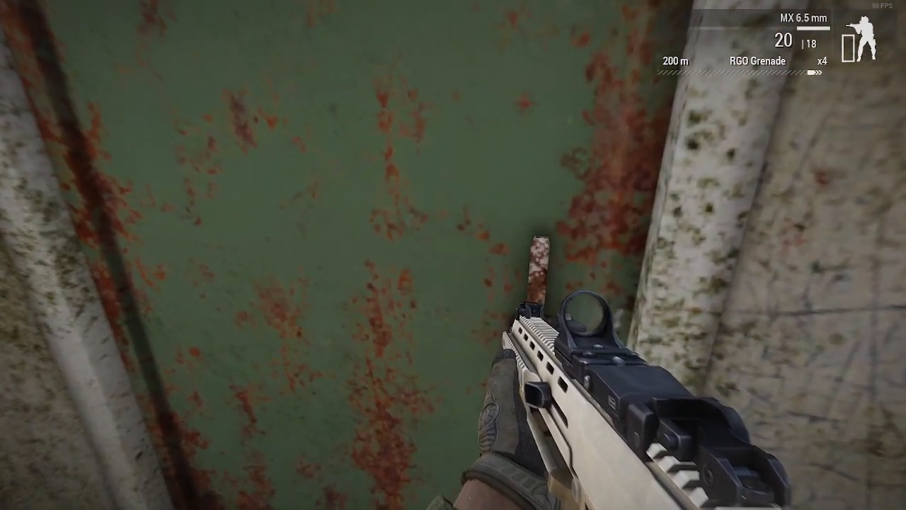
Leave the scenario preview and return to Eden Editor
{"action": "key", "text": "s"}
{"action": "key", "text": "Escape"}
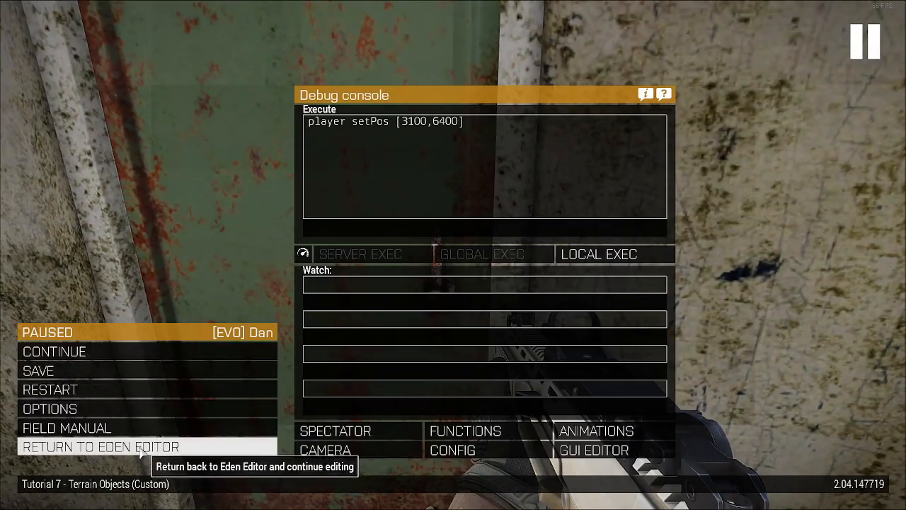
{"action": "left_click", "coordinate": [100, 446]}
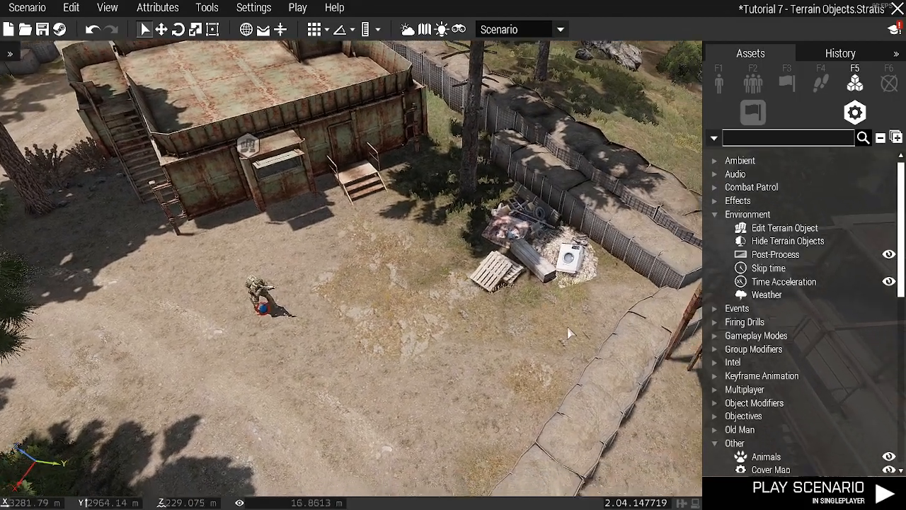
Place a Hide Terrain Objects module over the tree in the middle of the camp and adjust its position
{"action": "right_click_drag", "start_coordinate": [568, 329], "coordinate": [568, 330]}
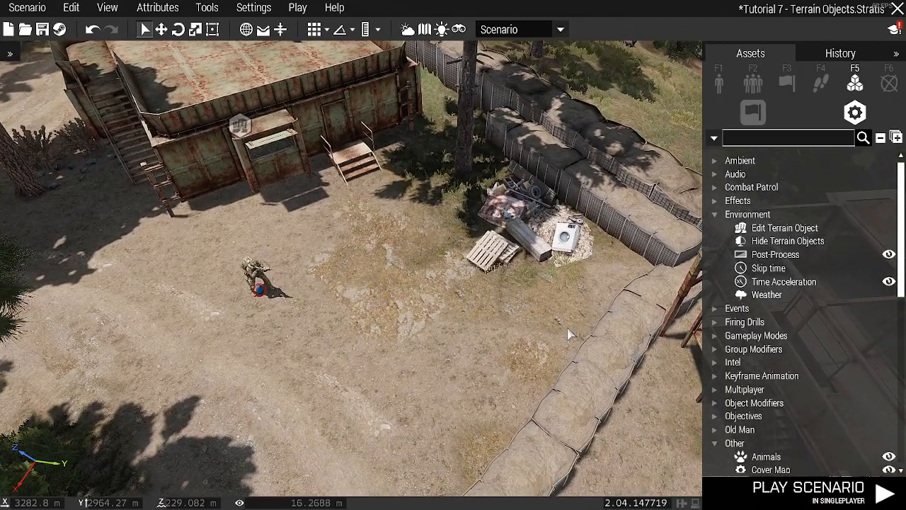
{"action": "right_click_drag", "start_coordinate": [514, 282], "coordinate": [400, 205]}
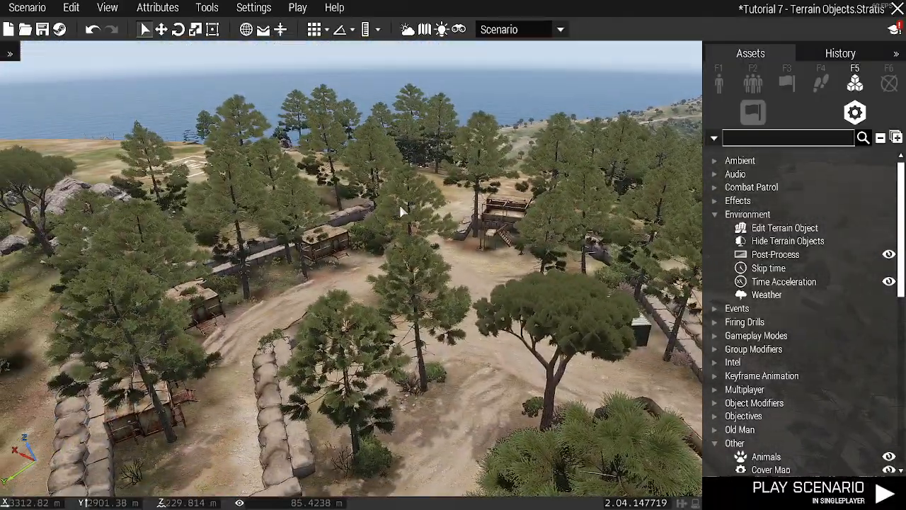
{"action": "key", "text": "m"}
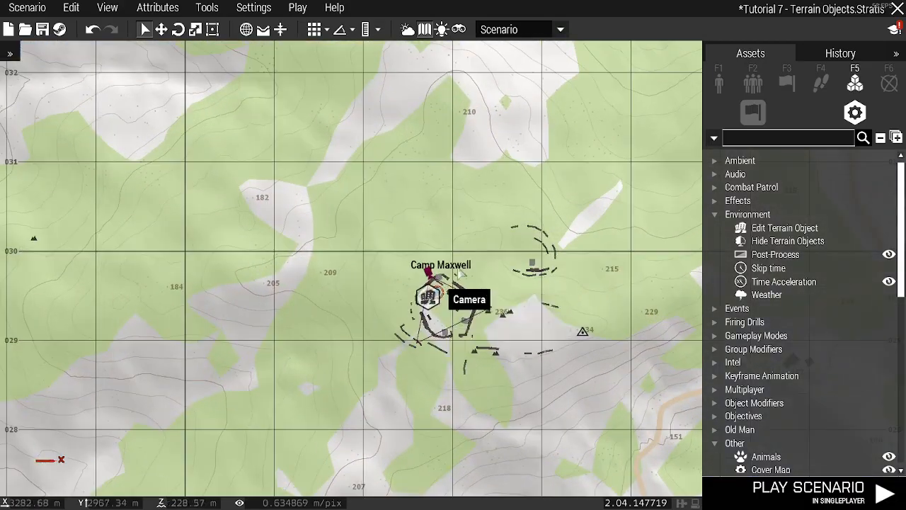
{"action": "key", "text": "m"}
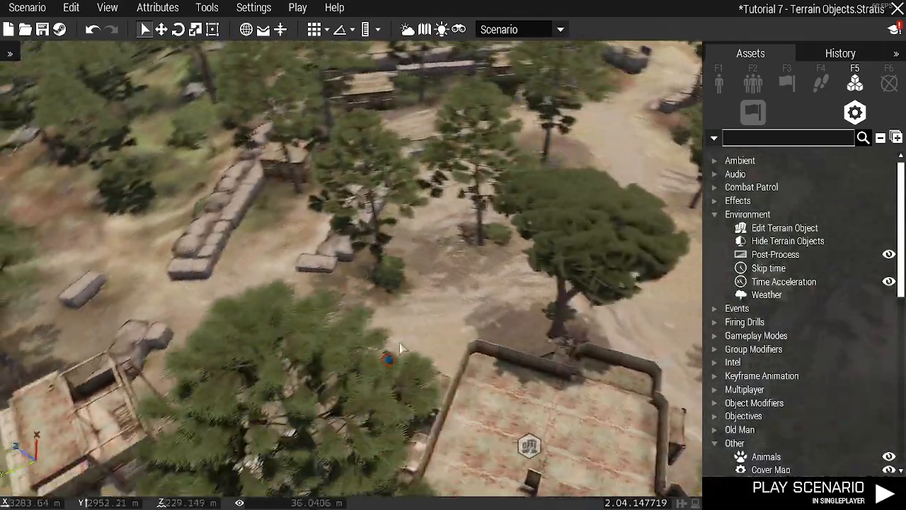
{"action": "right_click_drag", "start_coordinate": [399, 348], "coordinate": [579, 283]}
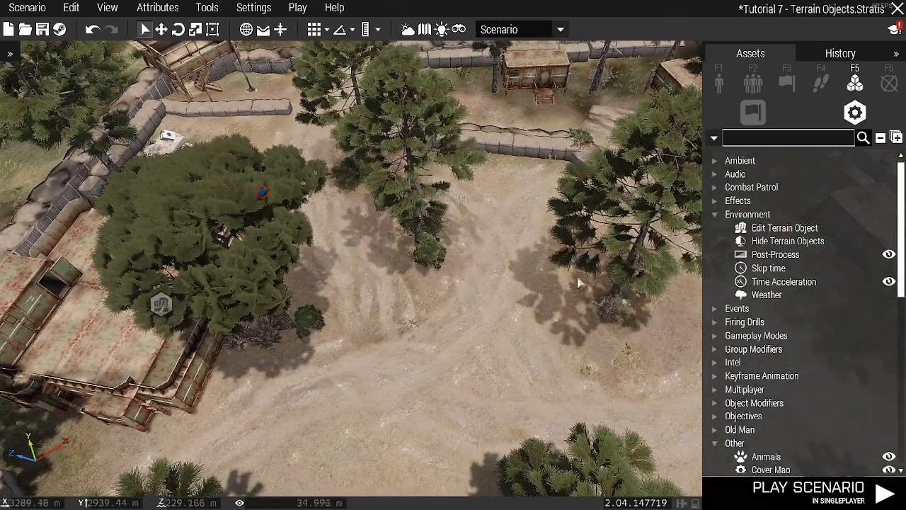
{"action": "left_click", "coordinate": [785, 242]}
{"action": "left_click", "coordinate": [417, 273]}
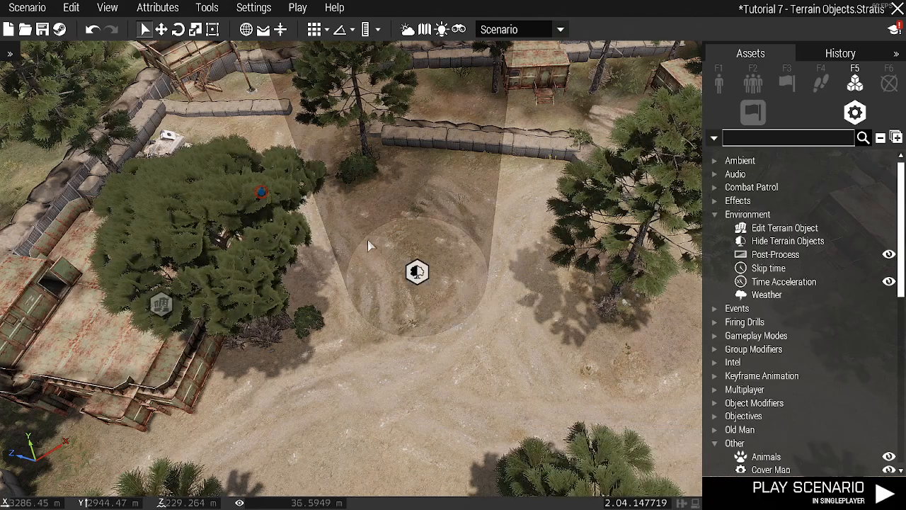
{"action": "left_click_drag", "start_coordinate": [417, 277], "coordinate": [428, 258]}
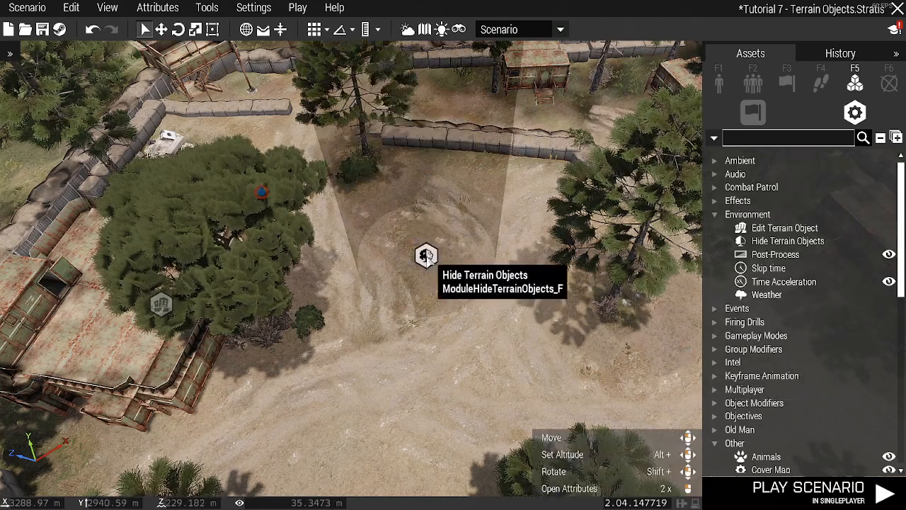
Enlarge the Hide Terrain Objects area, setting size A to 15, and reposition the module over the surrounding trees
{"action": "double_click", "coordinate": [428, 258]}
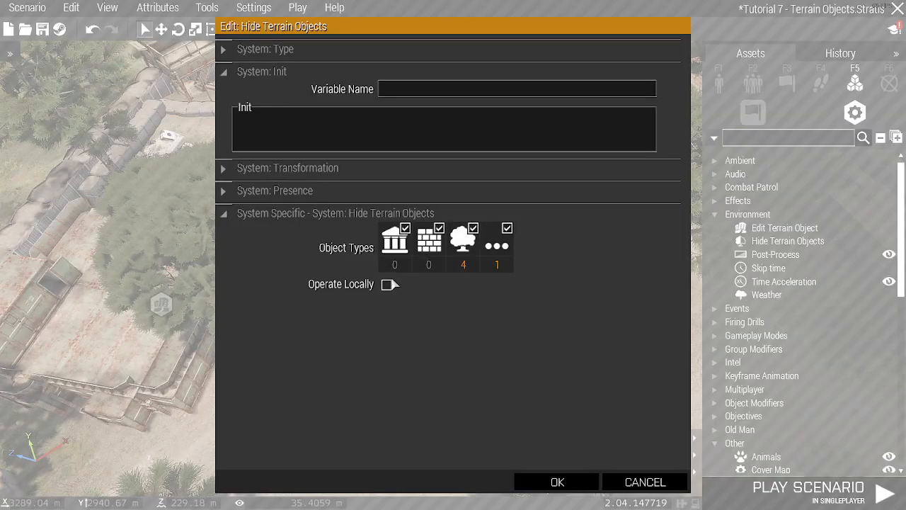
{"action": "left_click", "coordinate": [225, 170]}
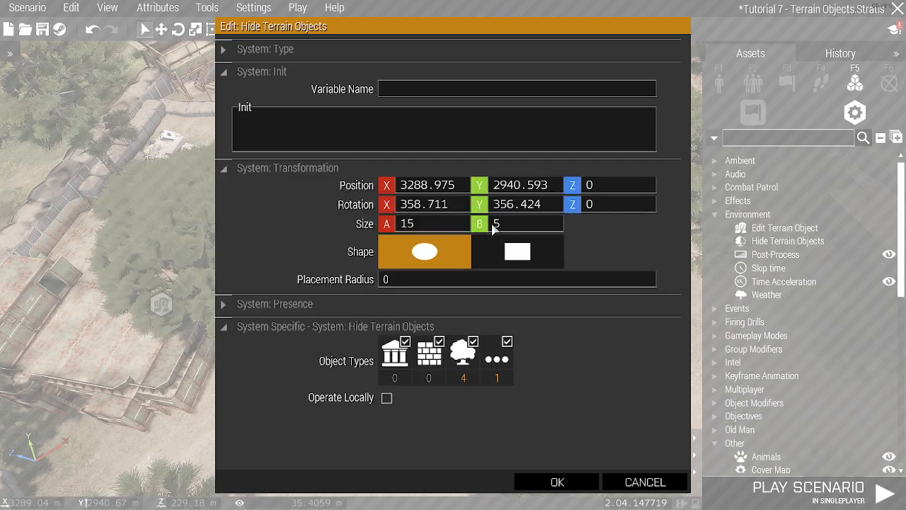
{"action": "left_click", "coordinate": [545, 484]}
{"action": "left_click_drag", "start_coordinate": [425, 255], "coordinate": [437, 298]}
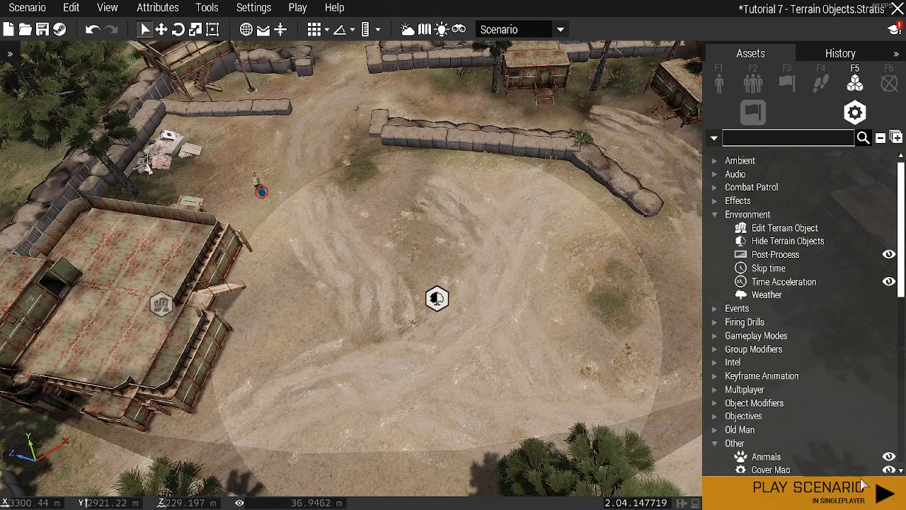
Play the scenario to inspect the cleared area in the camp, and return to the editor
{"action": "left_click", "coordinate": [808, 493]}
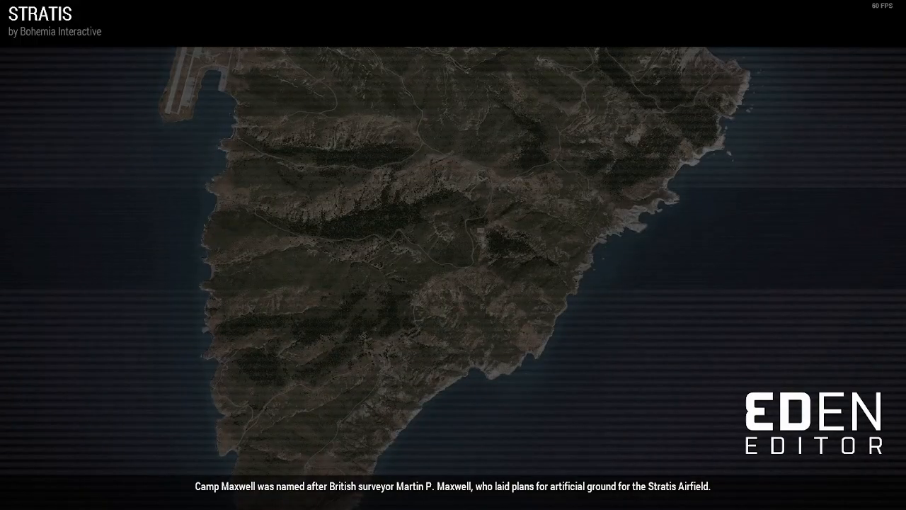
{"action": "key", "text": "shift+w"}
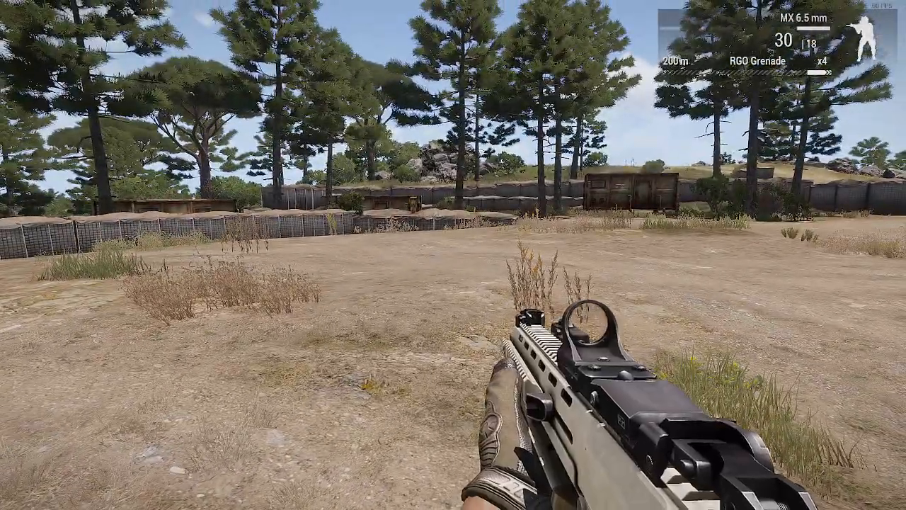
{"action": "key", "text": "Escape"}
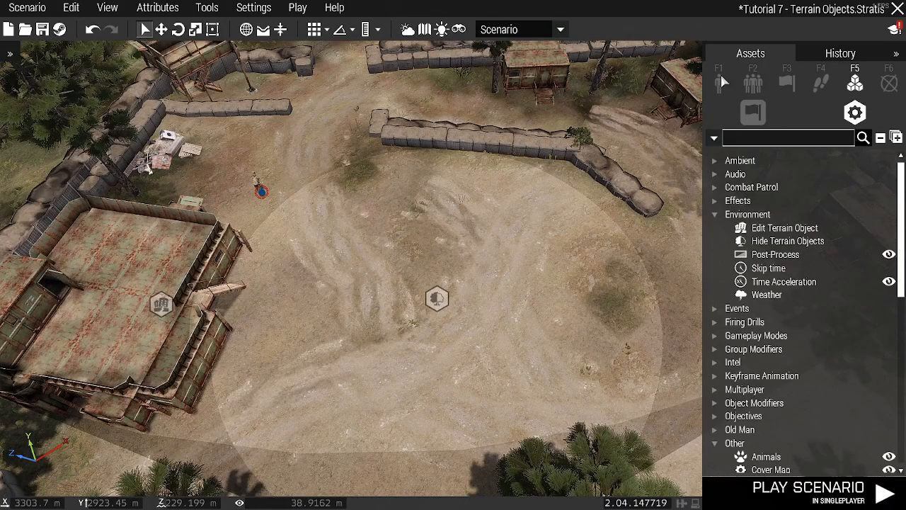
Search the empty-side objects for "ammo" and place a Basic Weapons [AAF] crate in the middle of the cleared area
{"action": "left_click", "coordinate": [720, 84]}
{"action": "left_click", "coordinate": [885, 112]}
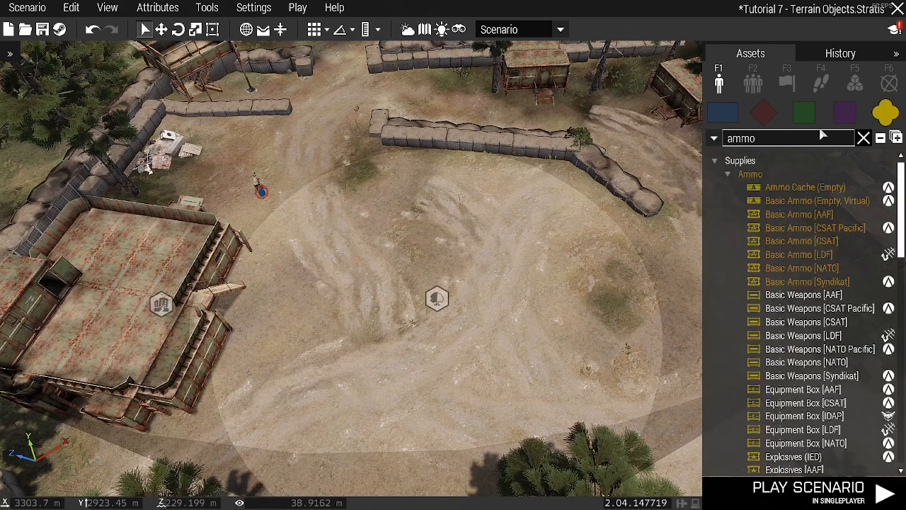
{"action": "left_click", "coordinate": [804, 294]}
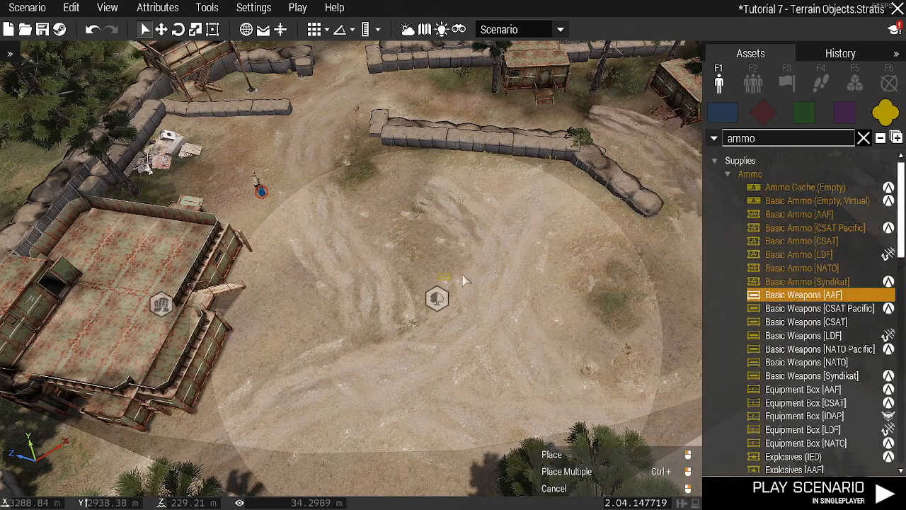
Play the scenario to inspect the weapons crate in the cleared area, and return to the editor
{"action": "left_click", "coordinate": [753, 485]}
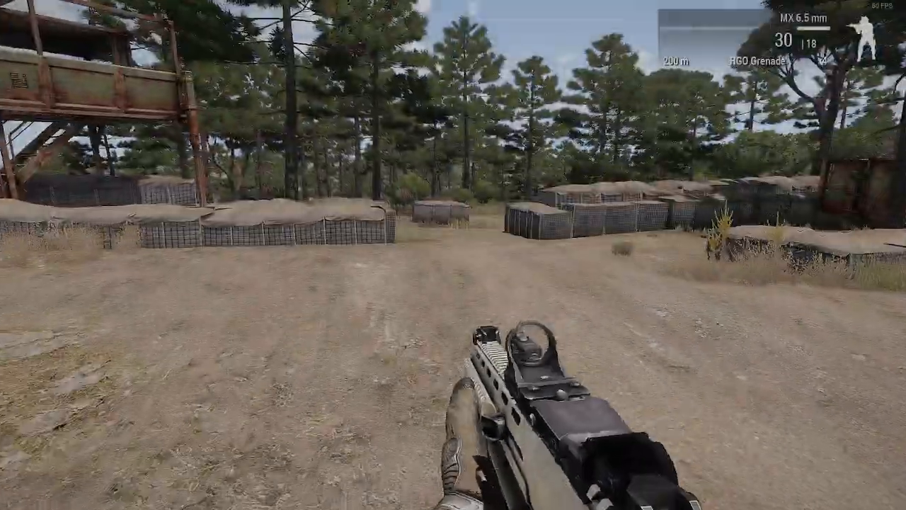
{"action": "key", "text": "w"}
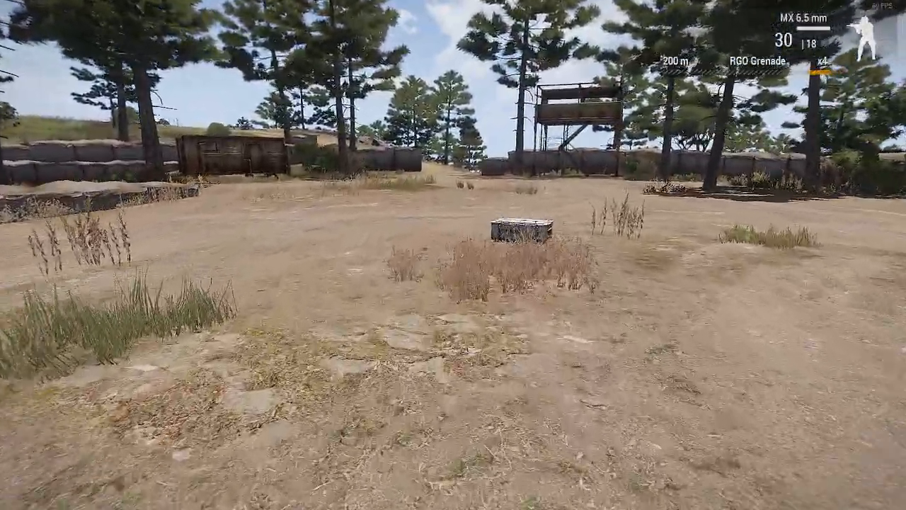
{"action": "key", "text": "w"}
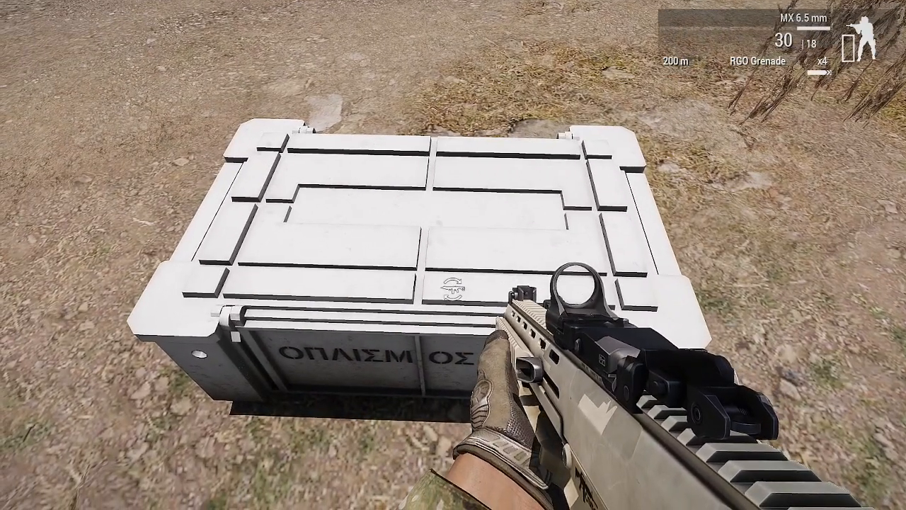
{"action": "key", "text": "Escape"}
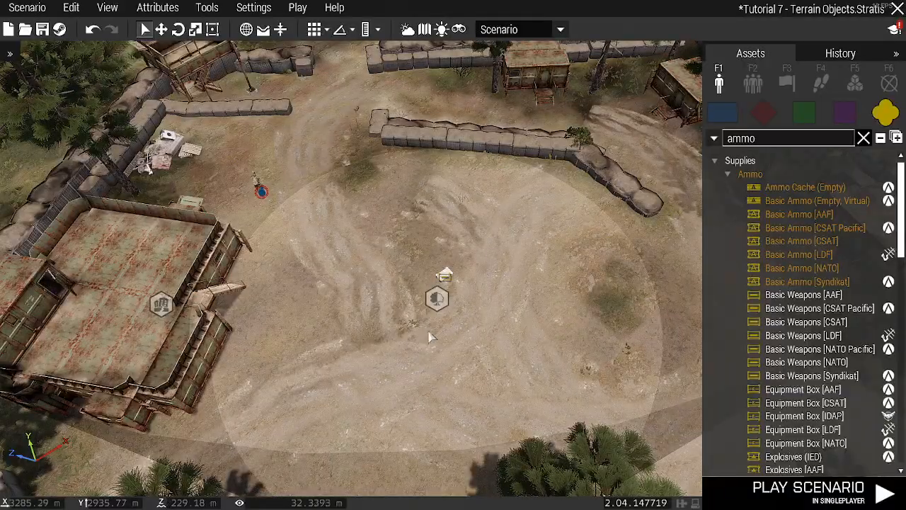
Place an Edit Terrain Object module from the Environment systems on the tree between the watchtower and the dark shed
{"action": "scroll", "coordinate": [434, 354], "scroll_direction": "down", "scroll_amount": 5}
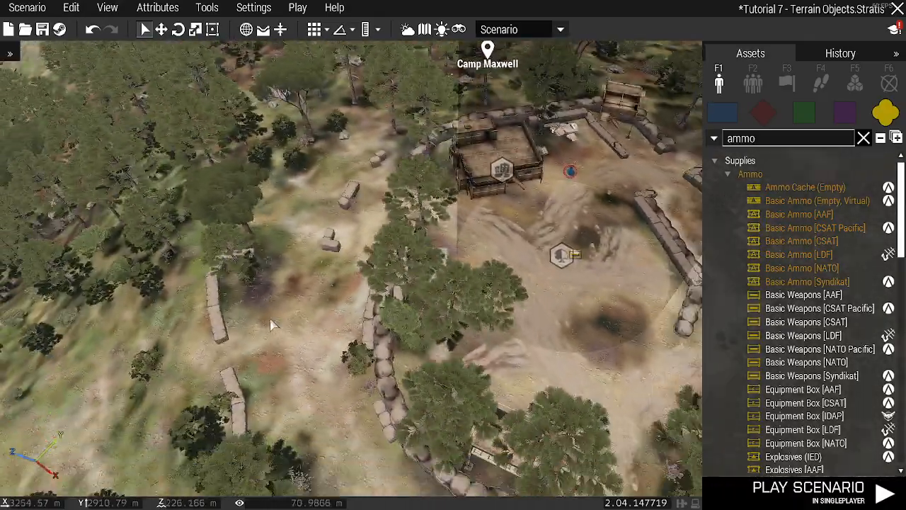
{"action": "key", "text": "d"}
{"action": "right_click_drag", "start_coordinate": [270, 319], "coordinate": [301, 284]}
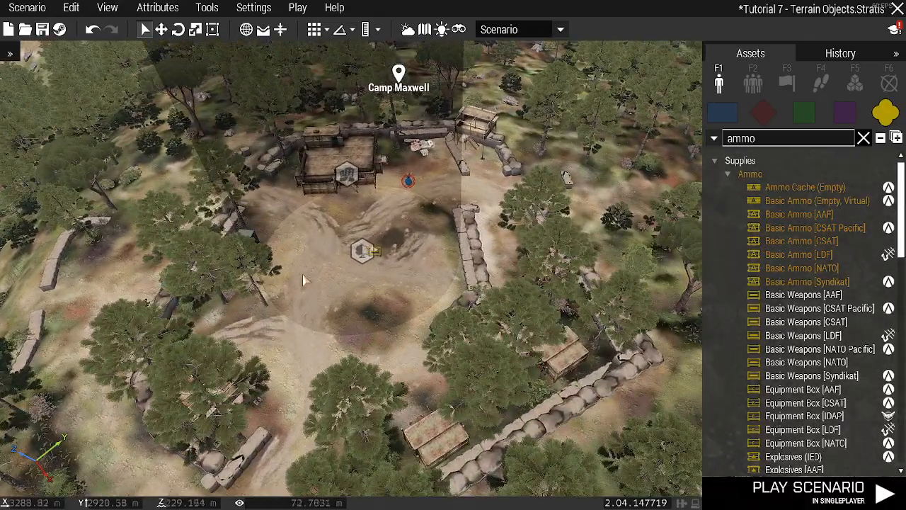
{"action": "key", "text": "w"}
{"action": "key", "text": "a"}
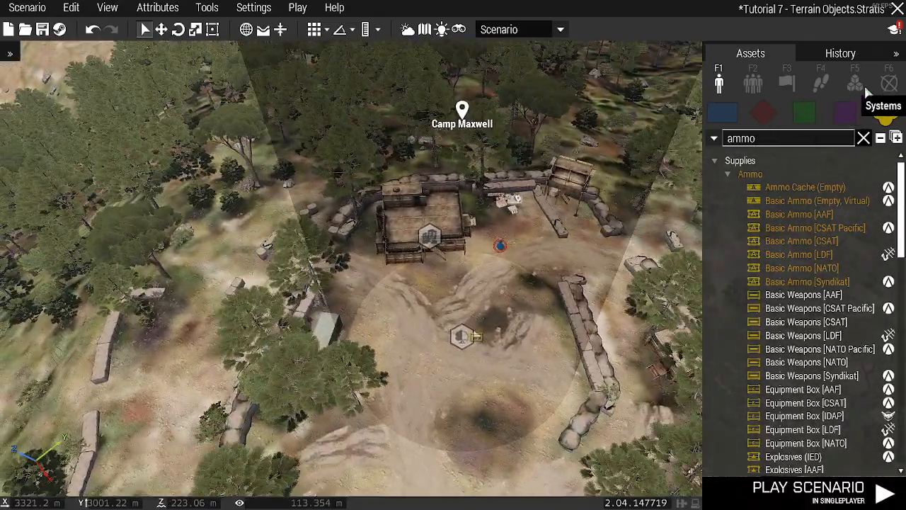
{"action": "left_click", "coordinate": [855, 83]}
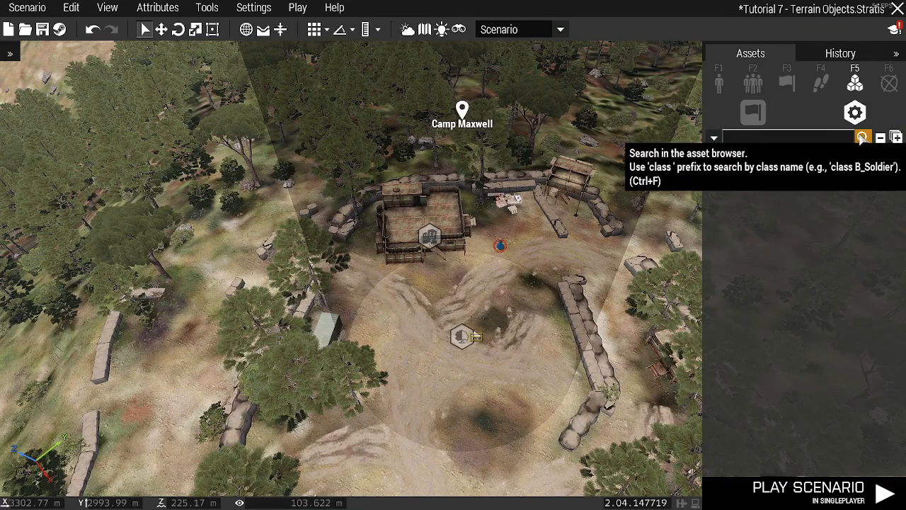
{"action": "left_click", "coordinate": [863, 138]}
{"action": "left_click", "coordinate": [718, 207]}
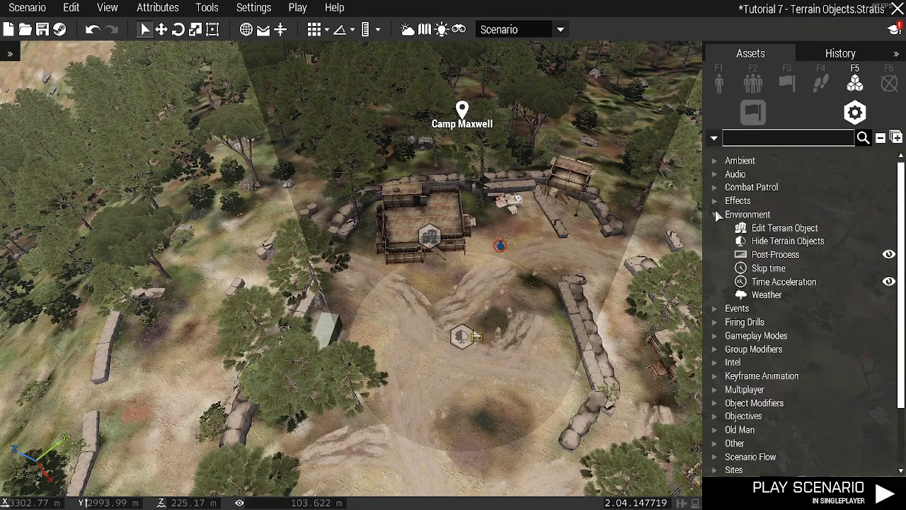
{"action": "left_click", "coordinate": [803, 231]}
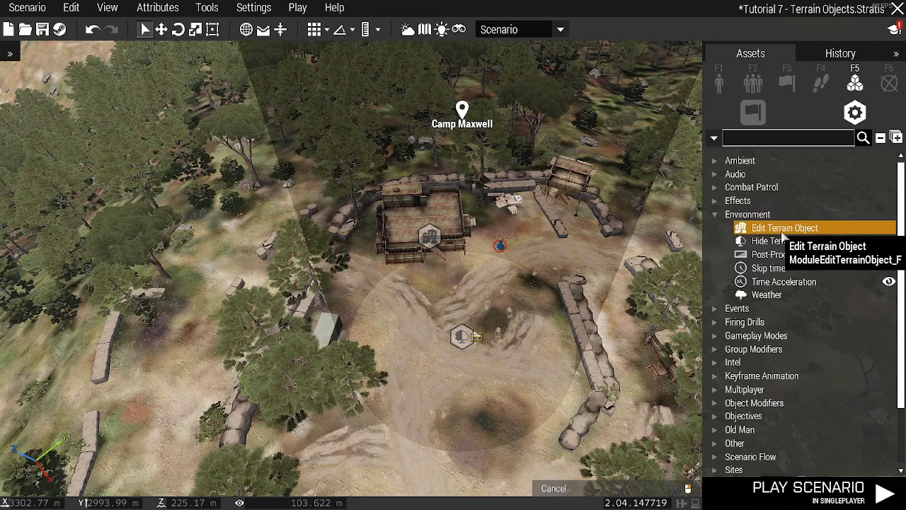
{"action": "scroll", "coordinate": [333, 364], "scroll_direction": "up", "scroll_amount": 5}
{"action": "left_click", "coordinate": [371, 440]}
{"action": "right_click_drag", "start_coordinate": [442, 354], "coordinate": [219, 399]}
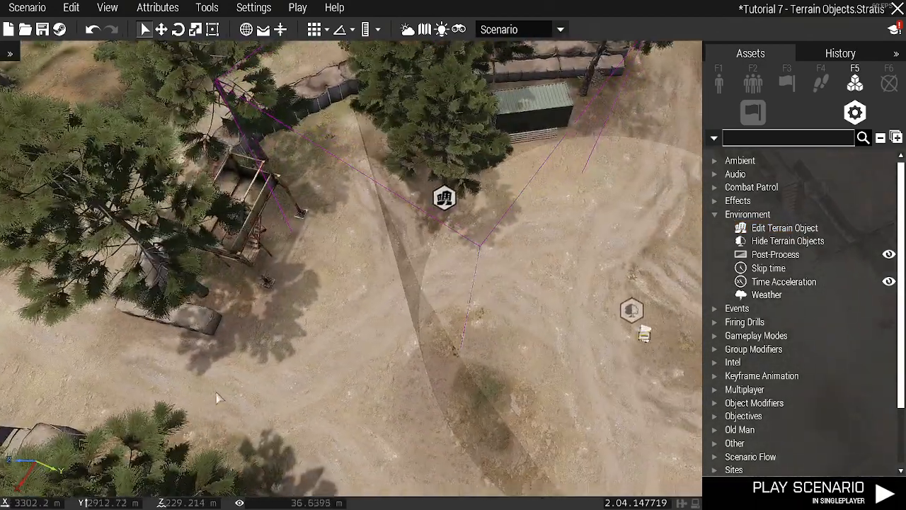
{"action": "mouse_move", "coordinate": [447, 203]}
{"action": "left_mouse_down"}
{"action": "mouse_move", "coordinate": [219, 300]}
{"action": "mouse_move", "coordinate": [479, 215]}
{"action": "mouse_move", "coordinate": [455, 210]}
{"action": "left_mouse_up"}
Set the new Edit Terrain Object module's object state to hidden so that its tree is removed
{"action": "double_click", "coordinate": [456, 212]}
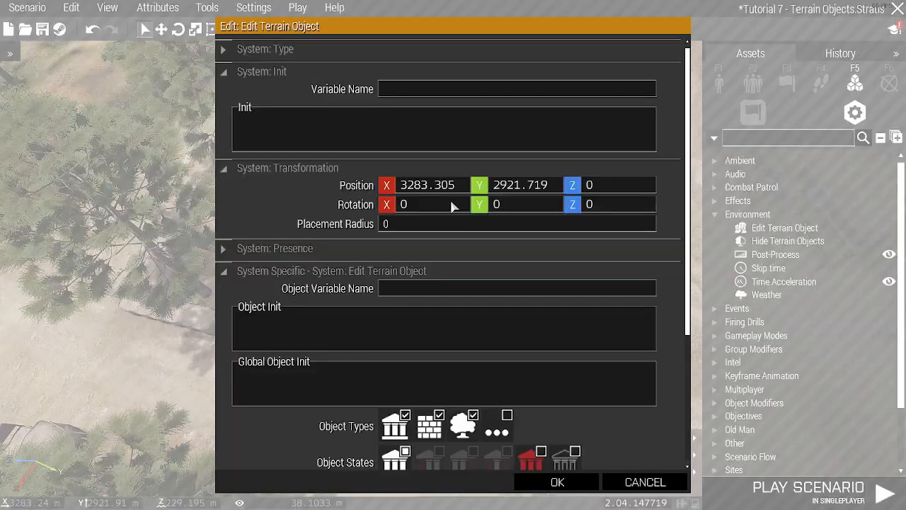
{"action": "scroll", "coordinate": [574, 389], "scroll_direction": "down", "scroll_amount": 4}
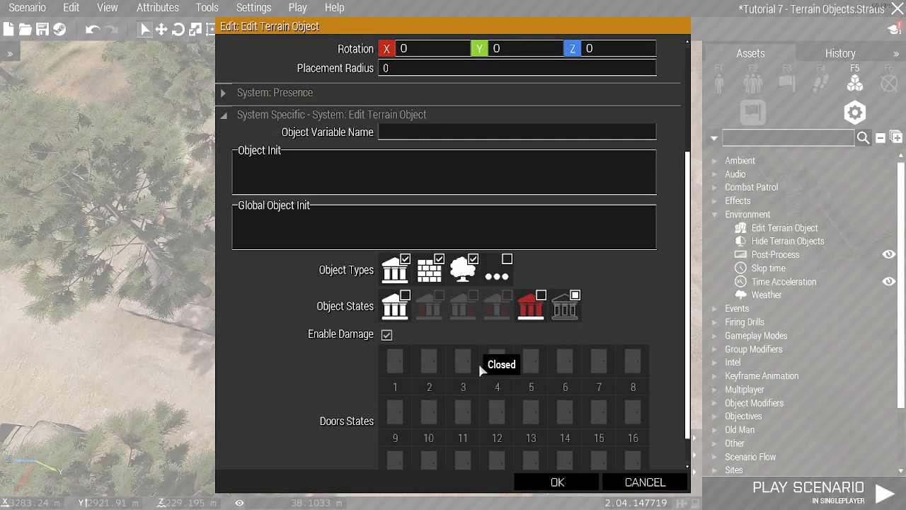
{"action": "left_click", "coordinate": [553, 485]}
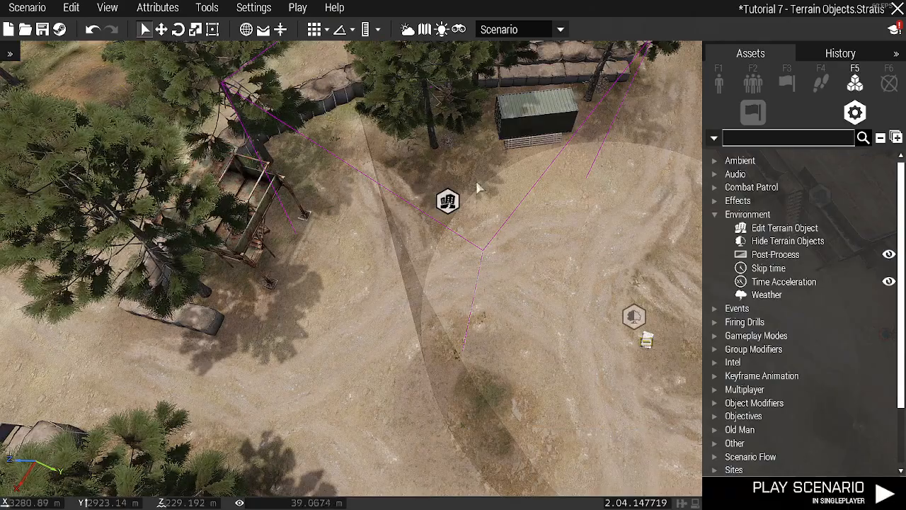
{"action": "right_click_drag", "start_coordinate": [467, 140], "coordinate": [387, 172]}
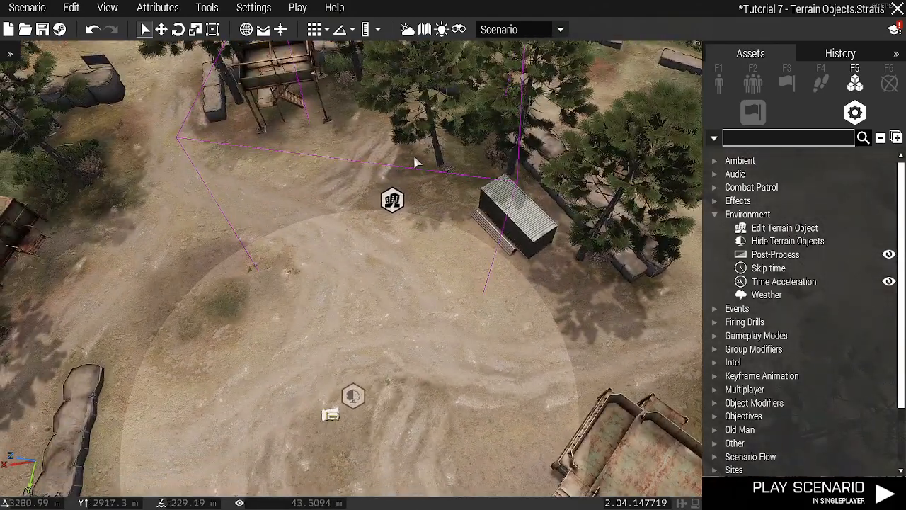
Play the scenario to inspect the spot of the hidden tree beside the dark shed, and return to the editor
{"action": "left_click", "coordinate": [808, 490]}
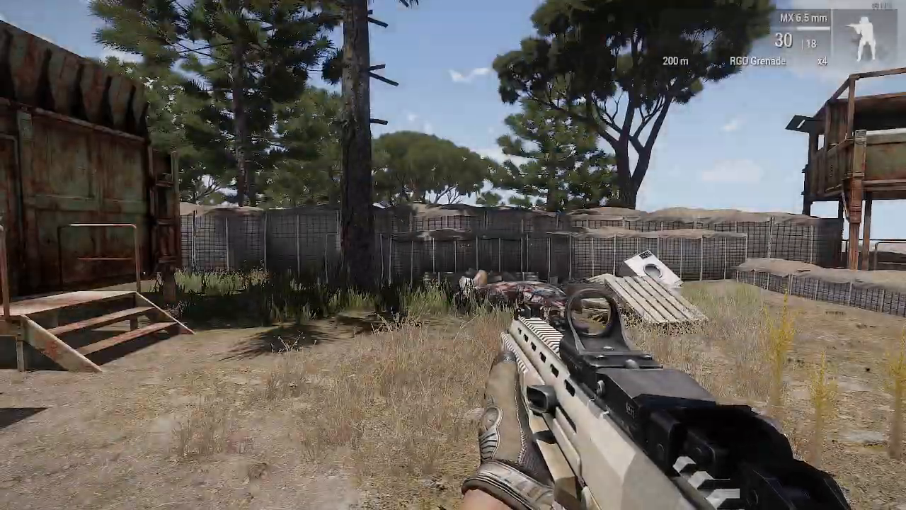
{"action": "key", "text": "shift+w"}
{"action": "key", "text": "shift+w"}
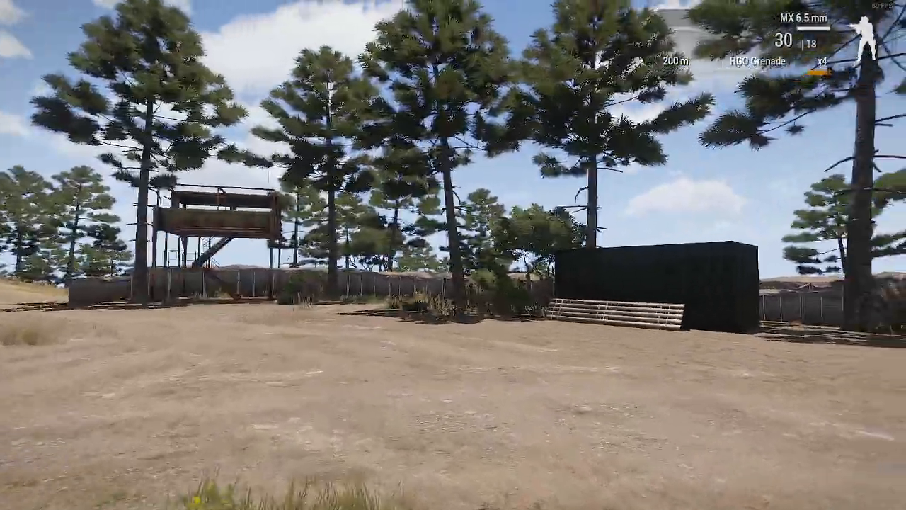
{"action": "key", "text": "shift+w"}
{"action": "right_click", "coordinate": [453, 255]}
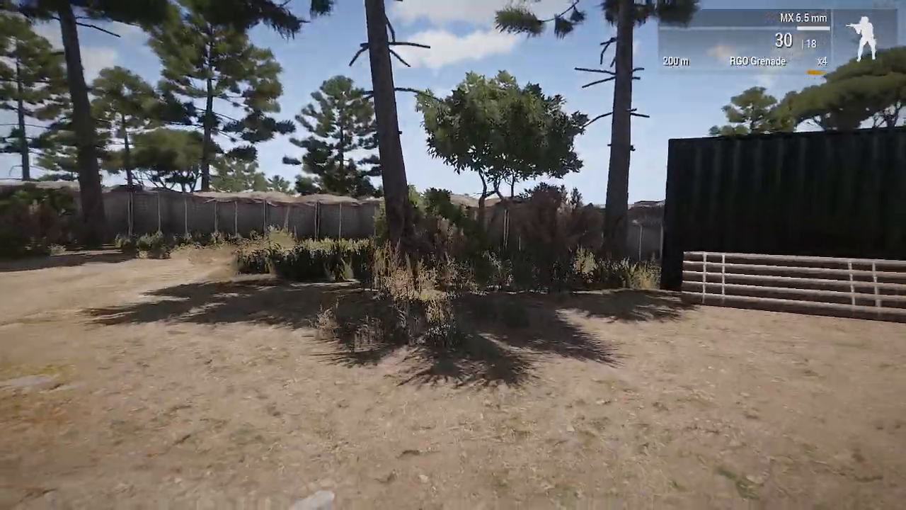
{"action": "key", "text": "Escape"}
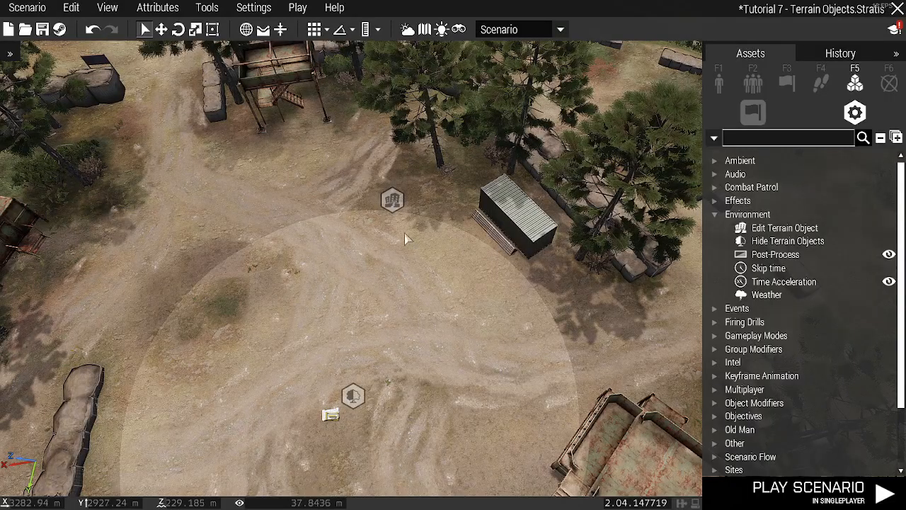
Try the Edit Terrain Object module on the neighbouring tree and review its object types, discarding the dialog and restoring the module's position
{"action": "left_click_drag", "start_coordinate": [391, 201], "coordinate": [418, 189]}
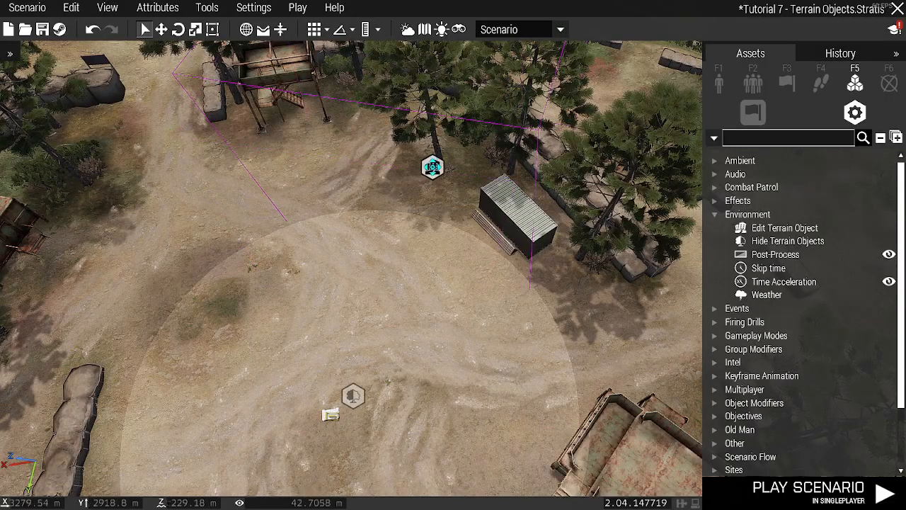
{"action": "mouse_move", "coordinate": [434, 161]}
{"action": "left_mouse_down"}
{"action": "mouse_move", "coordinate": [376, 204]}
{"action": "mouse_move", "coordinate": [391, 204]}
{"action": "mouse_move", "coordinate": [427, 159]}
{"action": "mouse_move", "coordinate": [430, 170]}
{"action": "left_mouse_up"}
{"action": "double_click", "coordinate": [429, 168]}
{"action": "scroll", "coordinate": [509, 364], "scroll_direction": "down", "scroll_amount": 5}
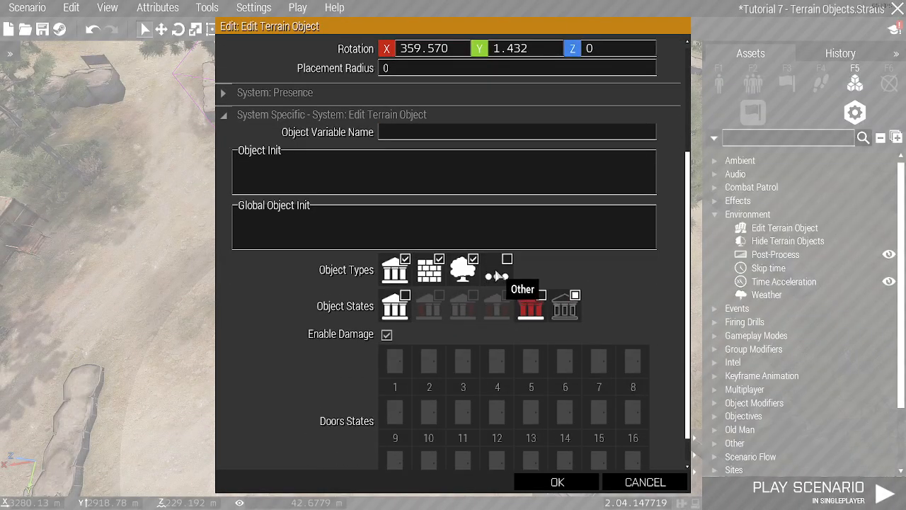
{"action": "left_click", "coordinate": [645, 481]}
{"action": "left_click_drag", "start_coordinate": [431, 167], "coordinate": [394, 204]}
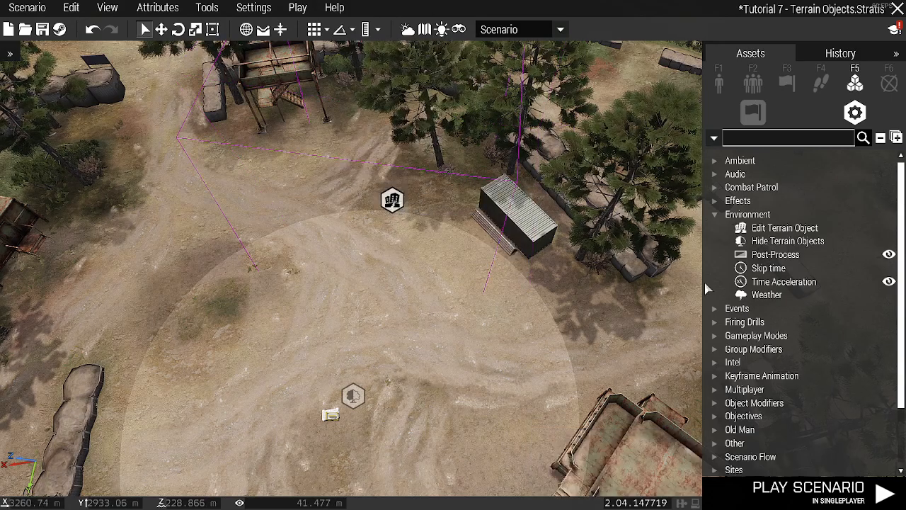
Place a Weather module from the Environment systems in the cleared area near the weapons crate
{"action": "scroll", "coordinate": [529, 253], "scroll_direction": "down", "scroll_amount": 5}
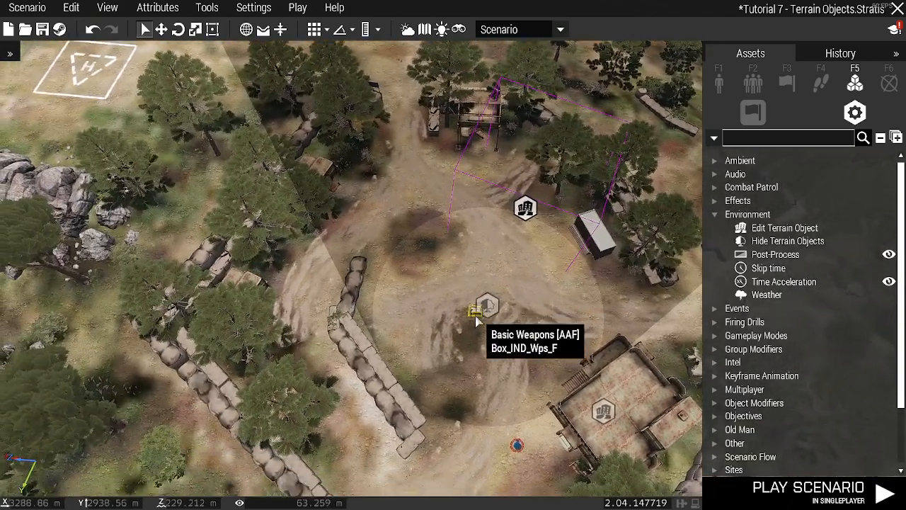
{"action": "key", "text": "s"}
{"action": "right_click_drag", "start_coordinate": [477, 317], "coordinate": [494, 298]}
{"action": "key", "text": "d"}
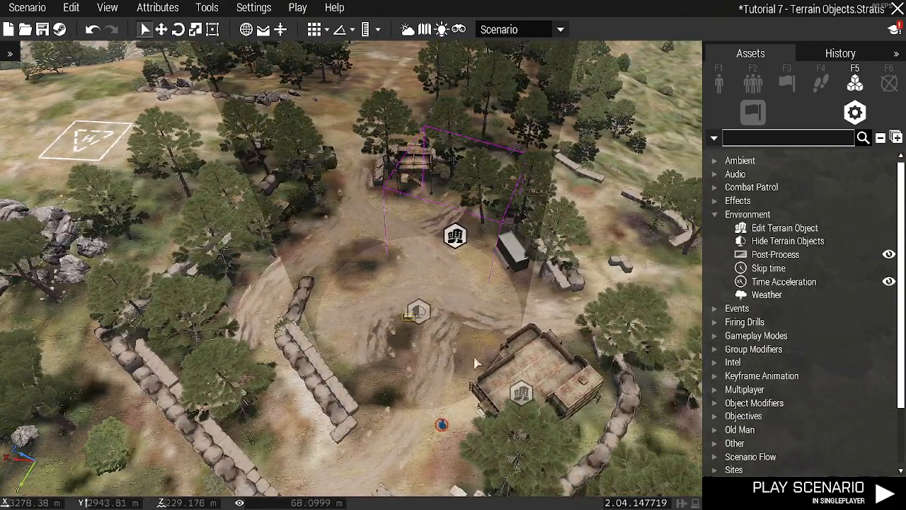
{"action": "scroll", "coordinate": [477, 363], "scroll_direction": "up", "scroll_amount": 2}
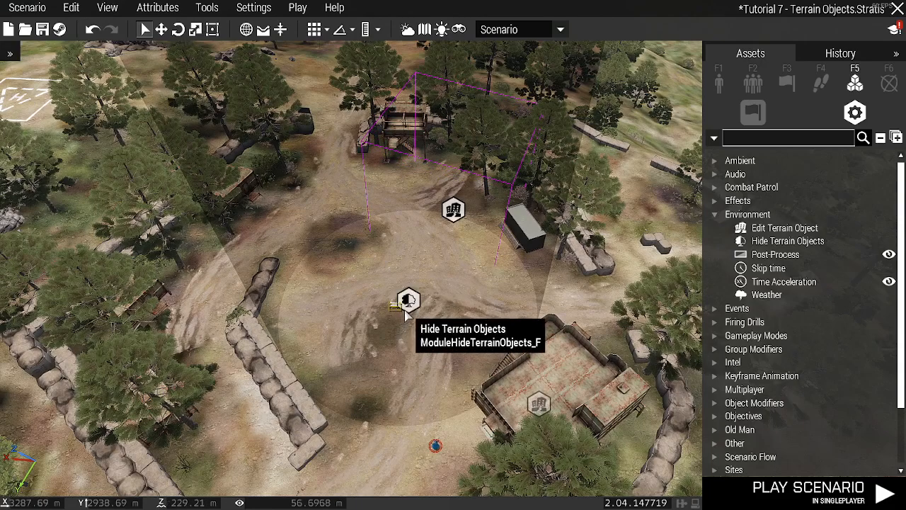
{"action": "left_click", "coordinate": [773, 298]}
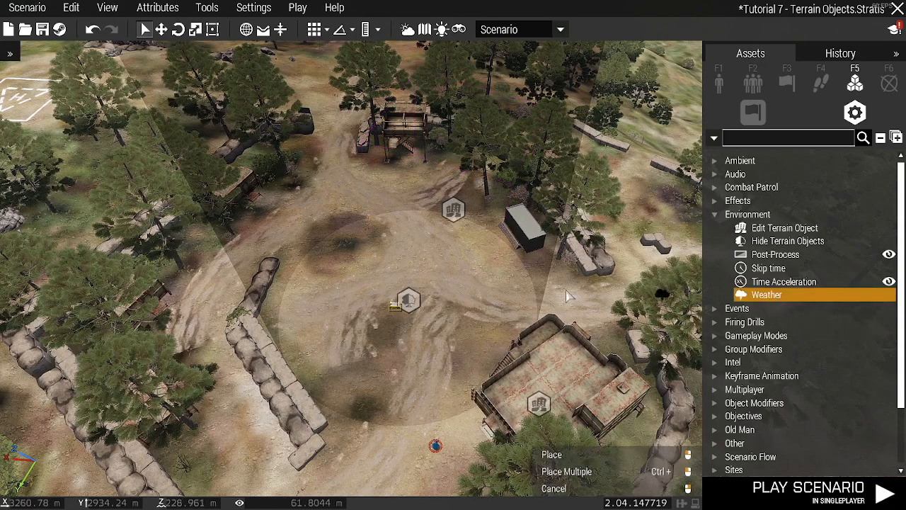
{"action": "left_click", "coordinate": [380, 259]}
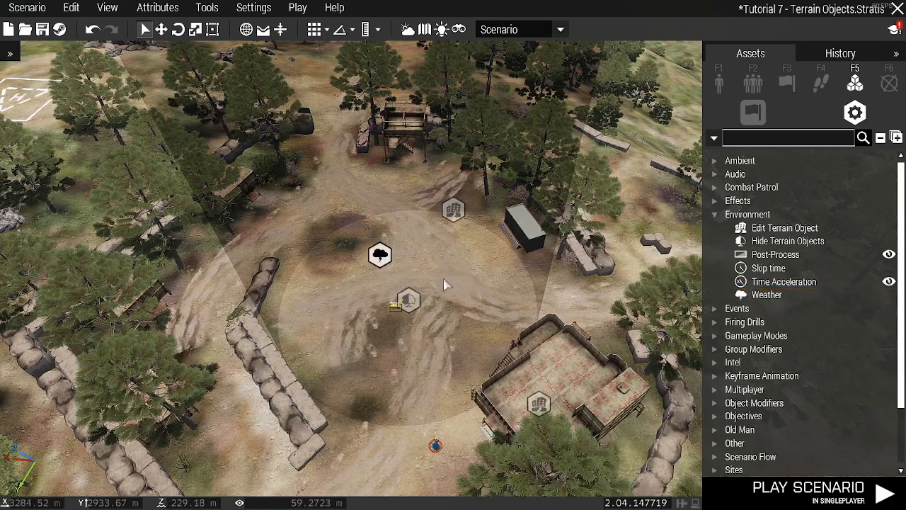
Review the Weather module's delay and overcast settings and set its rain to 0.5
{"action": "double_click", "coordinate": [380, 259]}
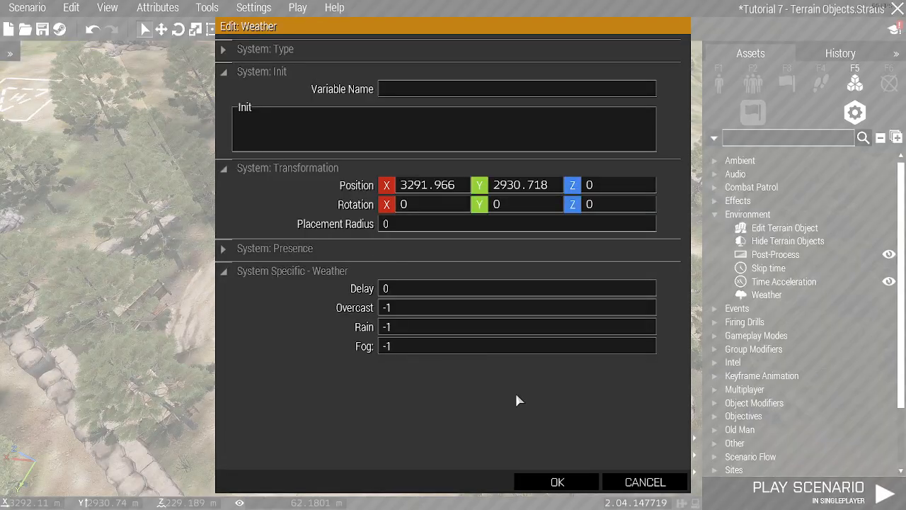
{"action": "mouse_move", "coordinate": [376, 290]}
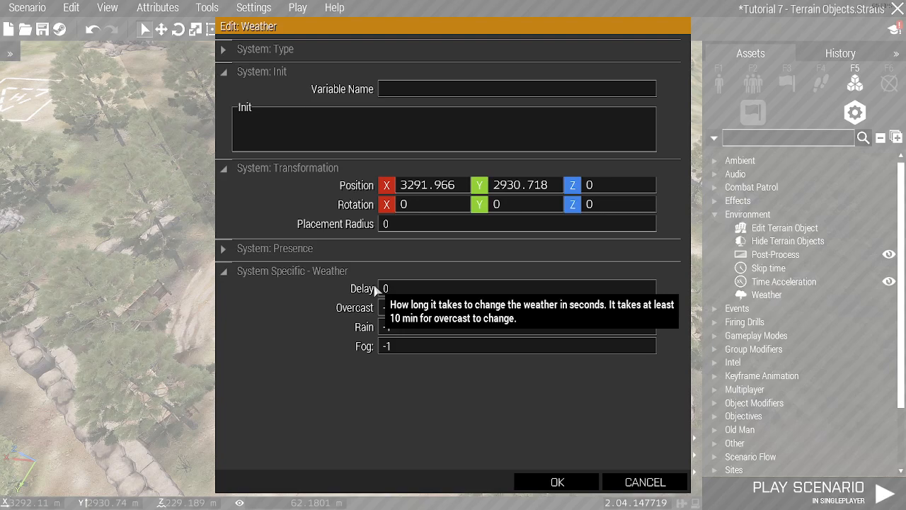
{"action": "mouse_move", "coordinate": [369, 308]}
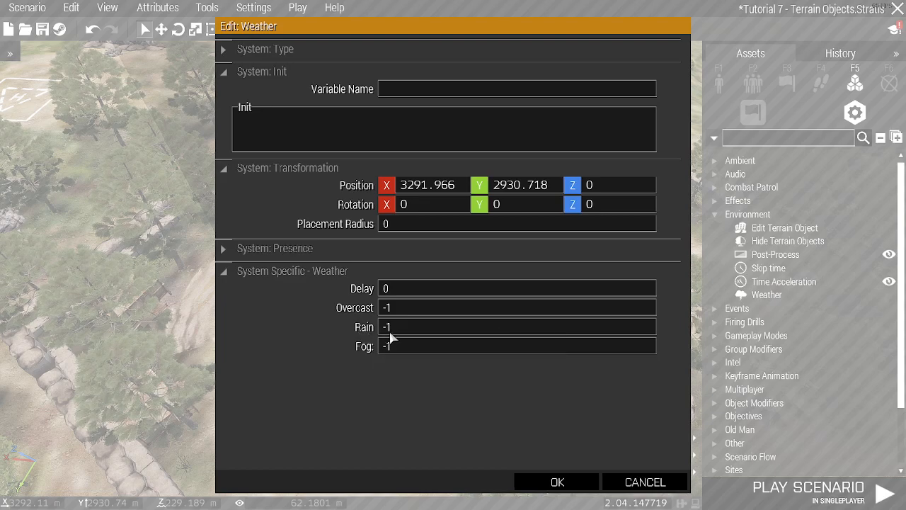
{"action": "double_click", "coordinate": [400, 327]}
{"action": "type", "text": "0.5"}
{"action": "left_click", "coordinate": [554, 481]}
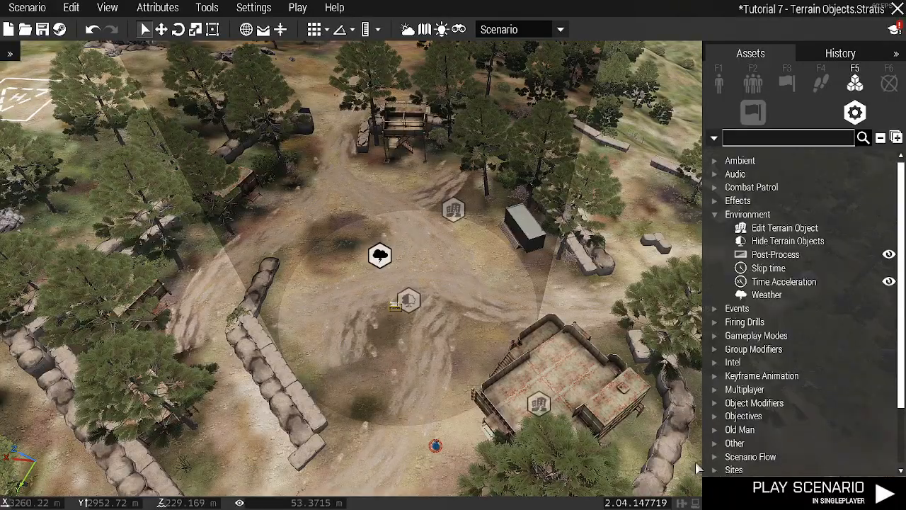
Play the scenario and look around the camp to check the rain
{"action": "left_click", "coordinate": [784, 491]}
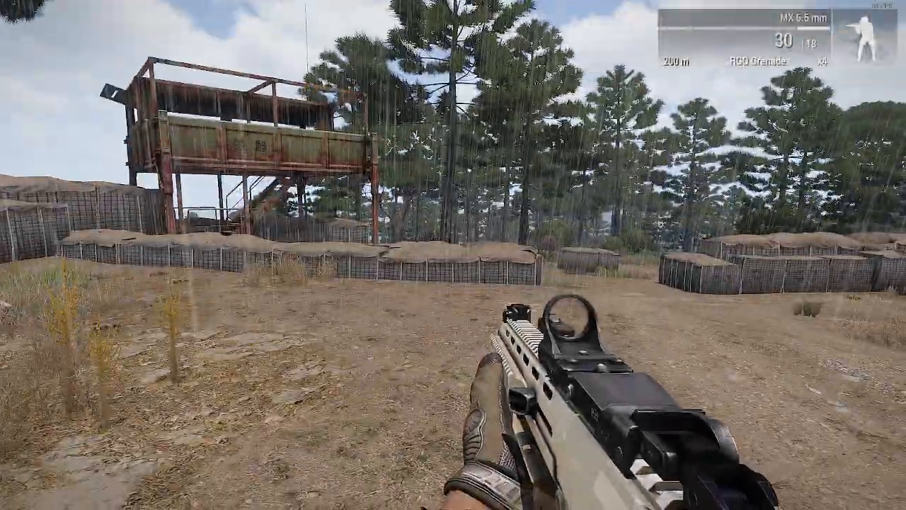
{"action": "key", "text": "w"}
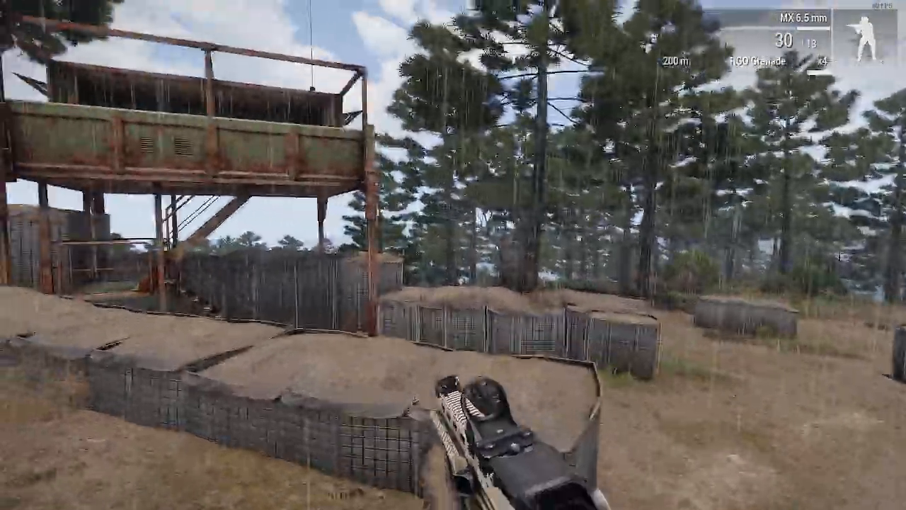
{"action": "right_click", "coordinate": [453, 255]}
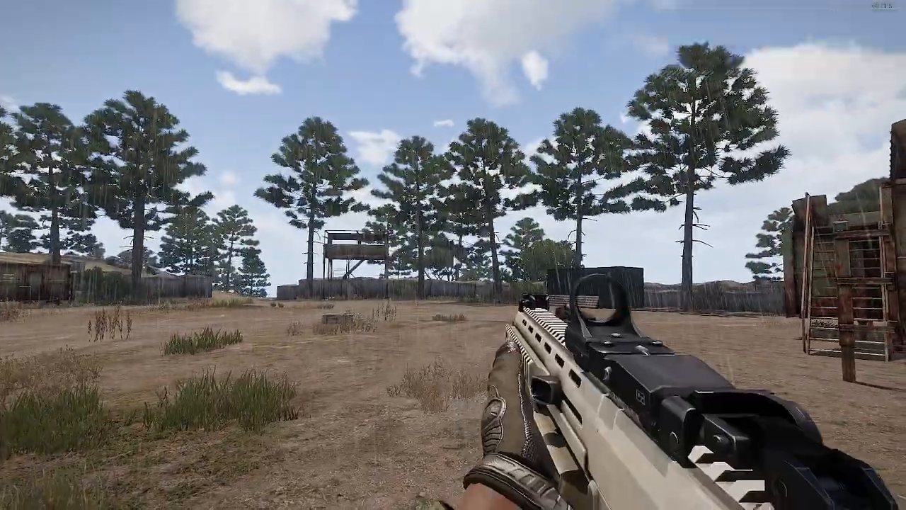
{"action": "key", "text": "Escape"}
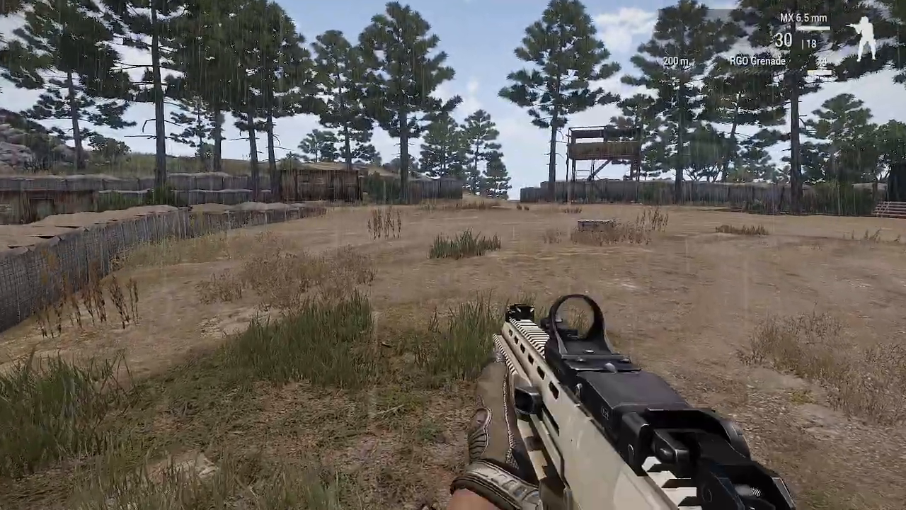
Examine the in-game map around Camp Maxwell, check the weather elsewhere on the island, and end the playtest
{"action": "key", "text": "m"}
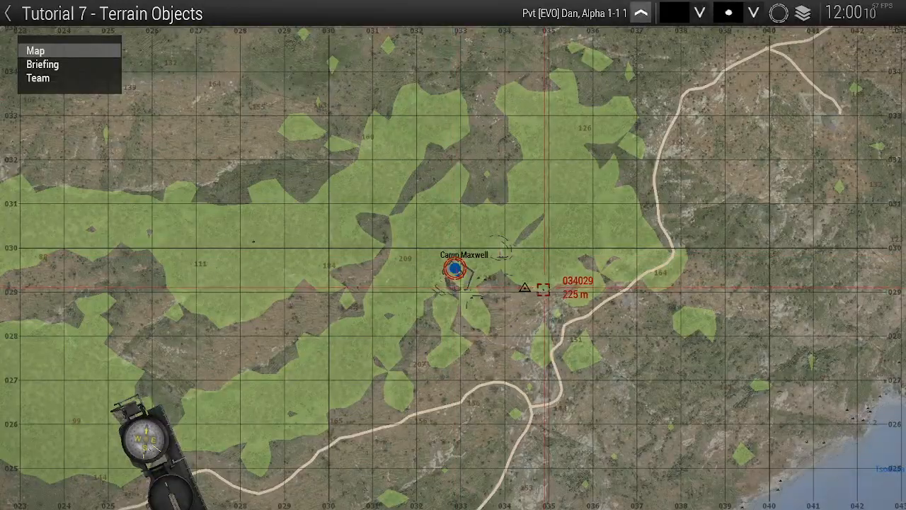
{"action": "scroll", "coordinate": [543, 288], "scroll_direction": "down", "scroll_amount": 2}
{"action": "scroll", "coordinate": [534, 346], "scroll_direction": "down", "scroll_amount": 2}
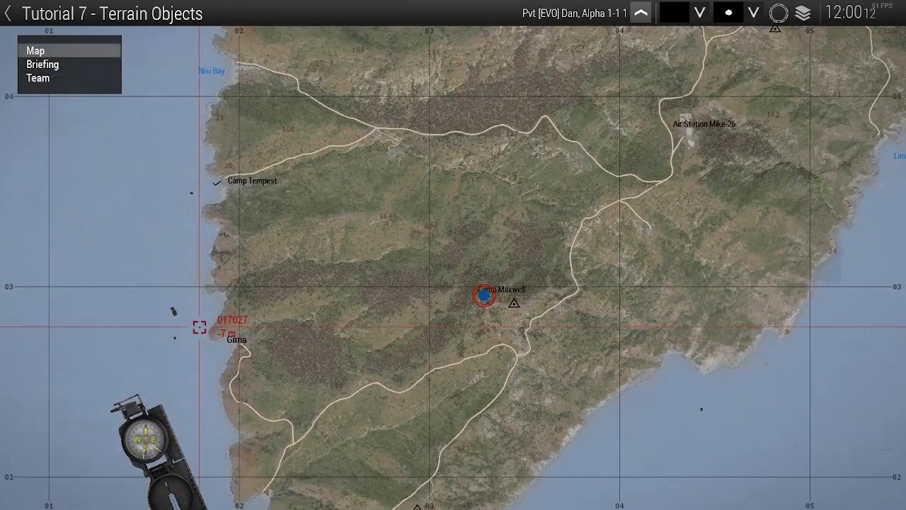
{"action": "scroll", "coordinate": [204, 192], "scroll_direction": "up", "scroll_amount": 4}
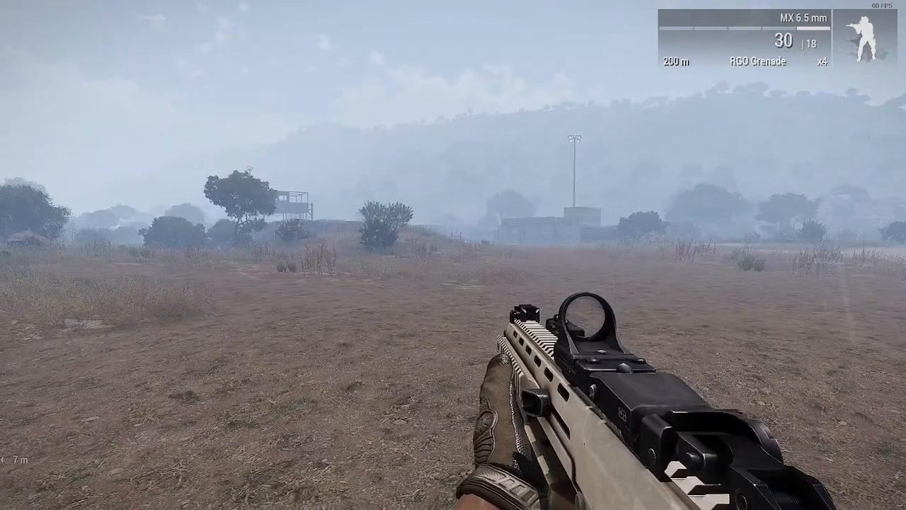
{"action": "key", "text": "Escape"}
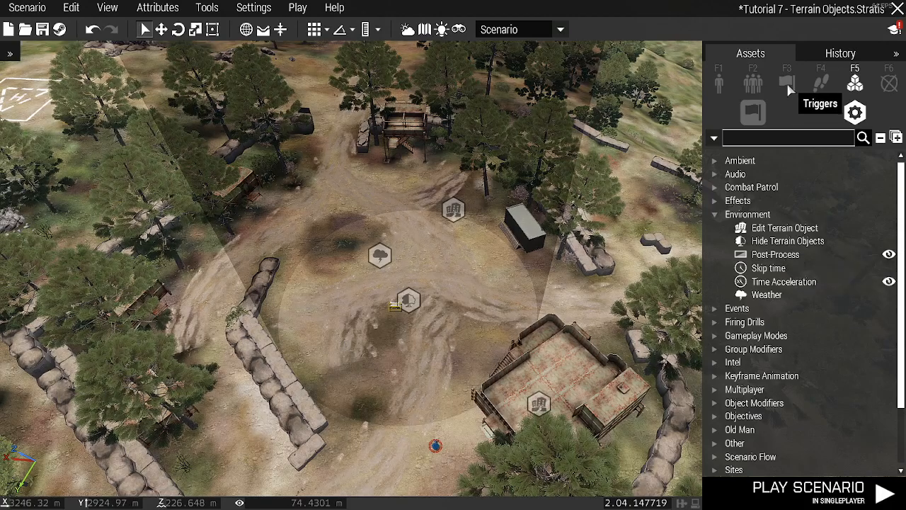
Place a basic trigger in the cleared area beside the Weather module and set its activation to Radio Alpha
{"action": "left_click", "coordinate": [786, 83]}
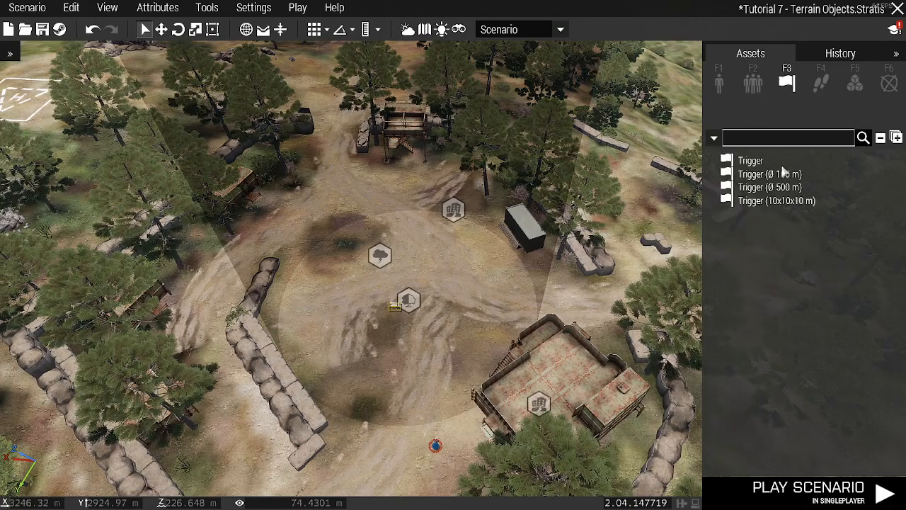
{"action": "left_click", "coordinate": [742, 163]}
{"action": "left_click", "coordinate": [425, 253]}
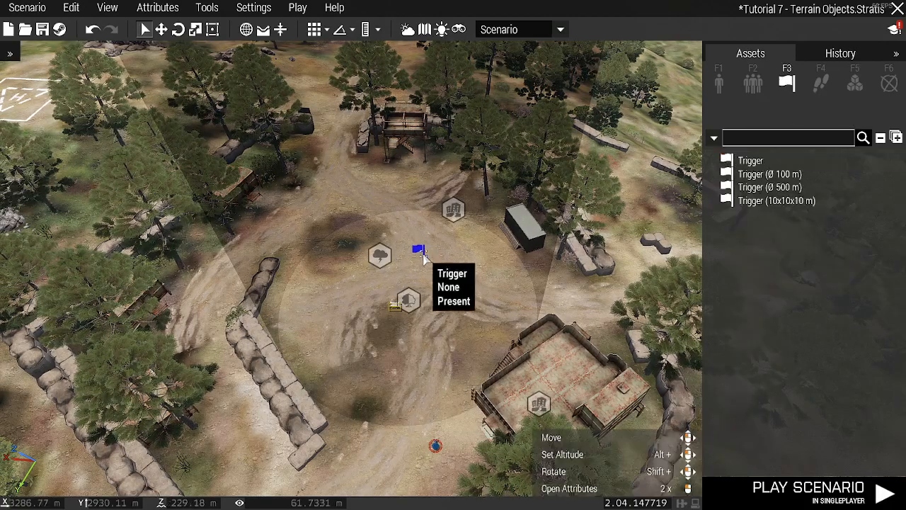
{"action": "double_click", "coordinate": [427, 252]}
{"action": "left_click", "coordinate": [416, 263]}
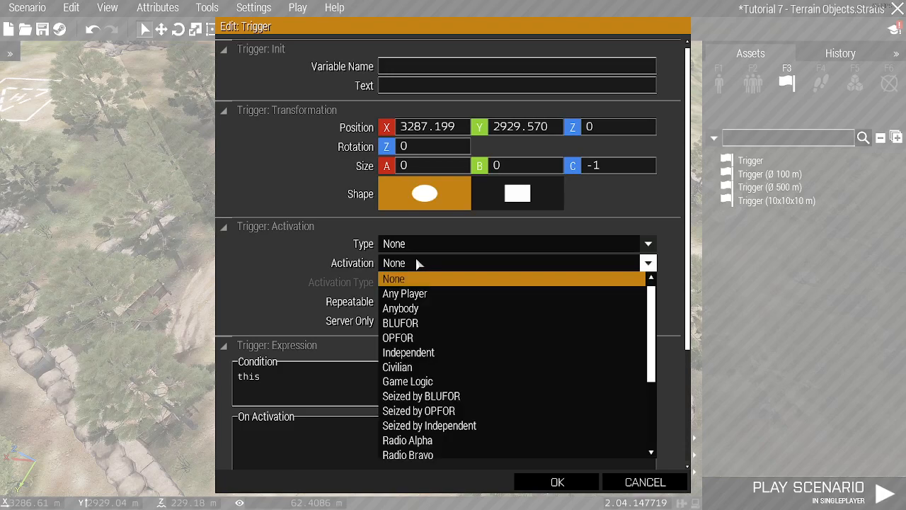
{"action": "left_click", "coordinate": [423, 428]}
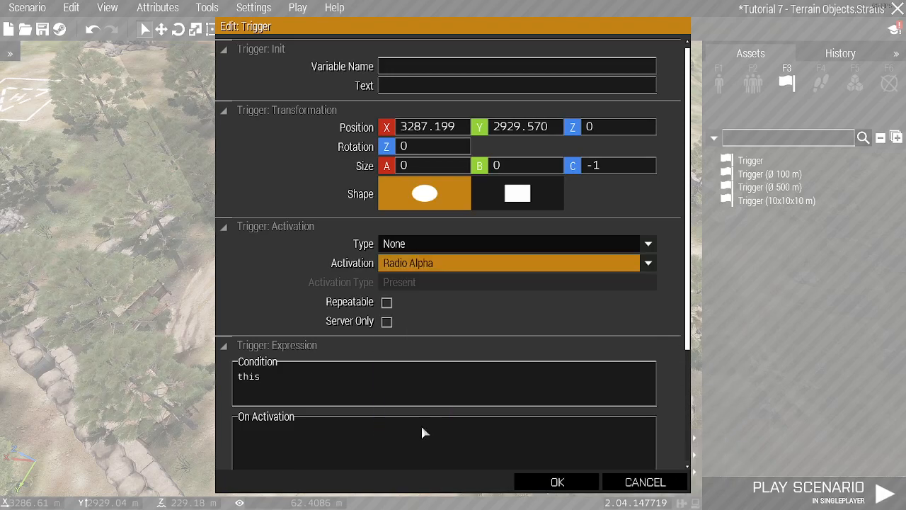
{"action": "left_click", "coordinate": [557, 481]}
Sync the Radio Alpha trigger to the Weather module
{"action": "right_click", "coordinate": [418, 250]}
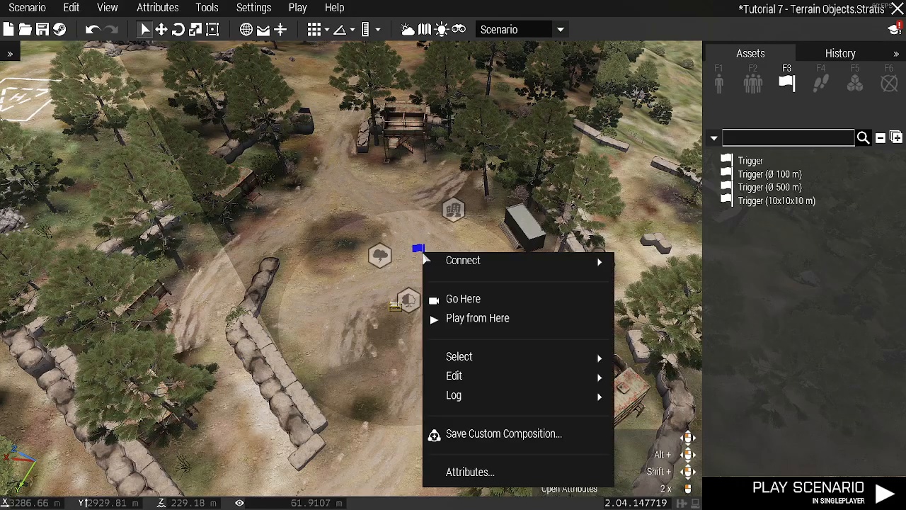
{"action": "mouse_move", "coordinate": [480, 262]}
{"action": "left_click", "coordinate": [645, 261]}
{"action": "left_click", "coordinate": [380, 254]}
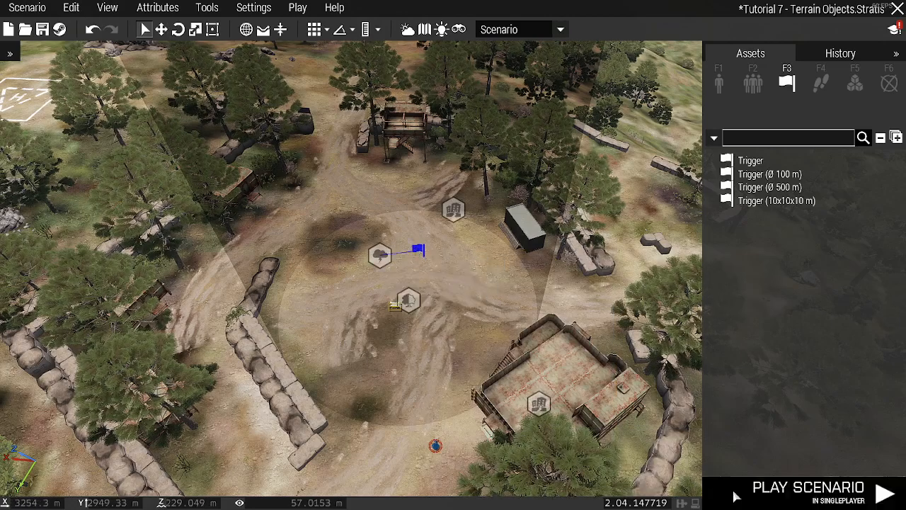
Play the scenario, call Radio Alpha to test the rain, and return to the editor
{"action": "left_click", "coordinate": [808, 491]}
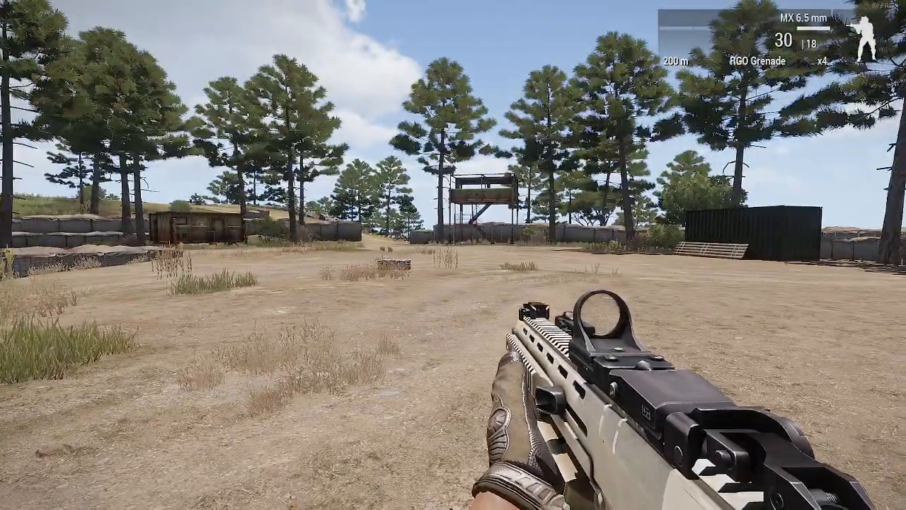
{"action": "key", "text": "0"}
{"action": "key", "text": "0"}
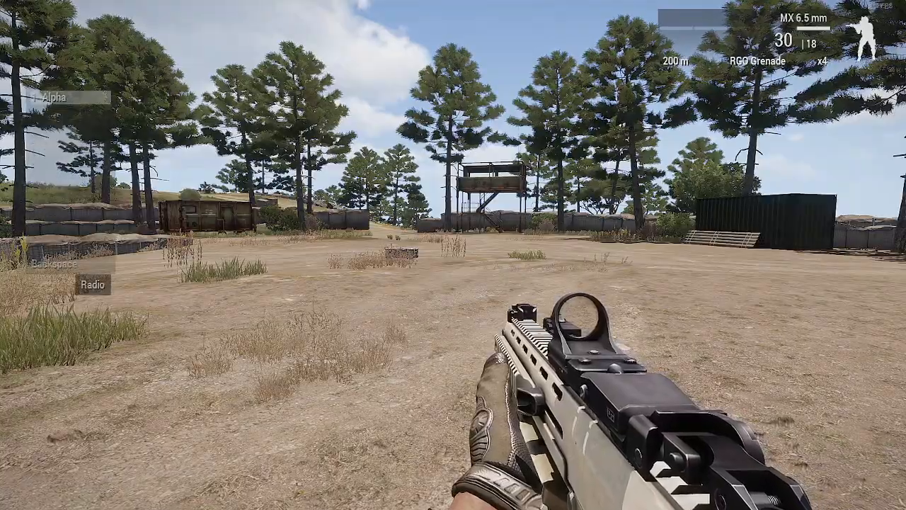
{"action": "key", "text": "1"}
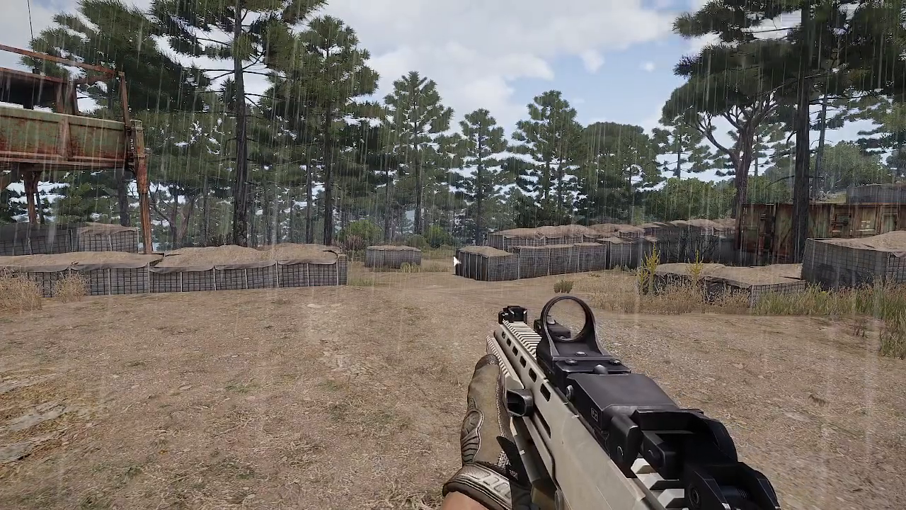
{"action": "key", "text": "Escape"}
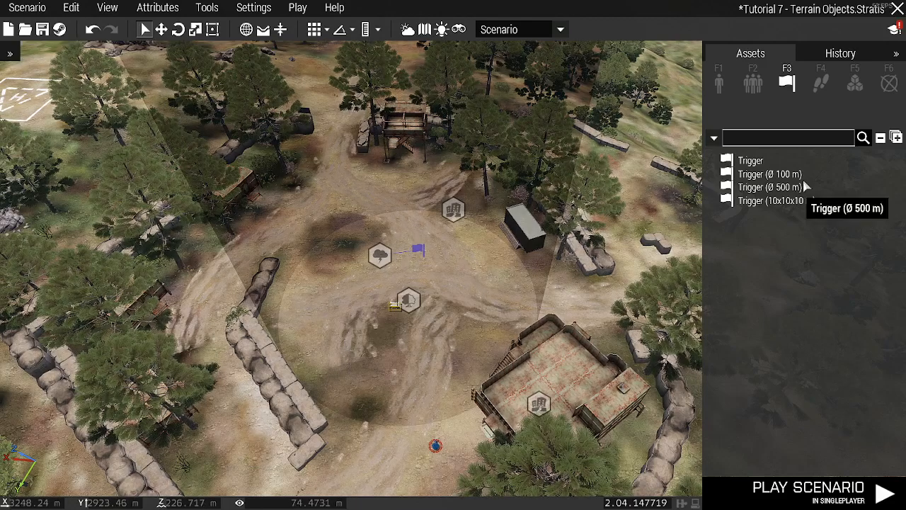
Place a Skip time module from the Environment systems beside the trigger and set its skip hours to 10
{"action": "left_click", "coordinate": [719, 83]}
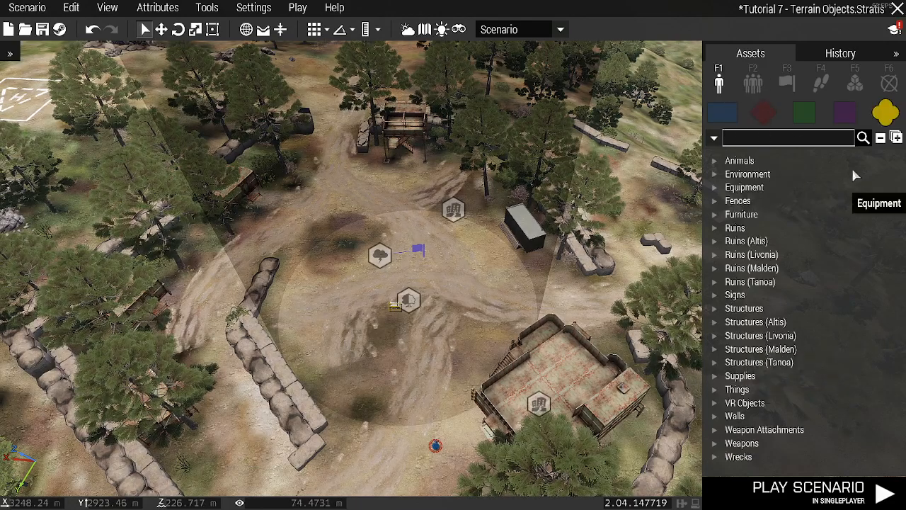
{"action": "left_click", "coordinate": [855, 82]}
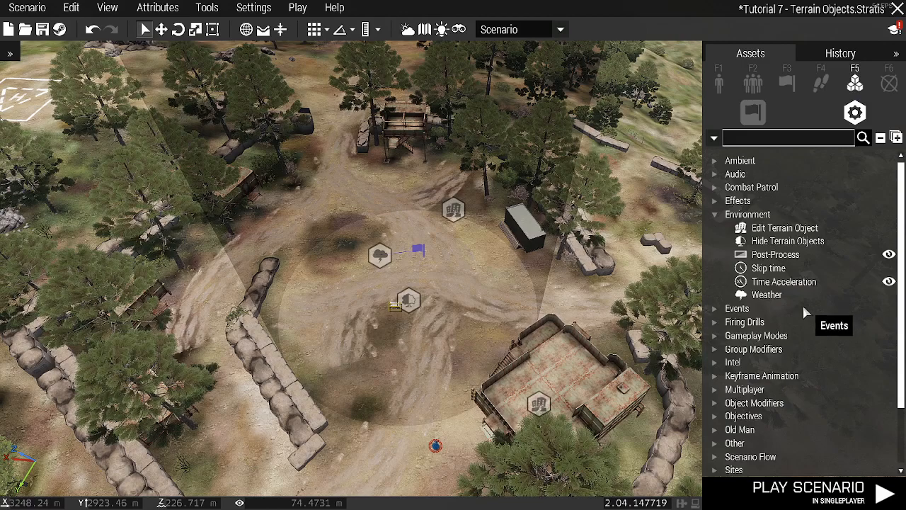
{"action": "left_click", "coordinate": [768, 268]}
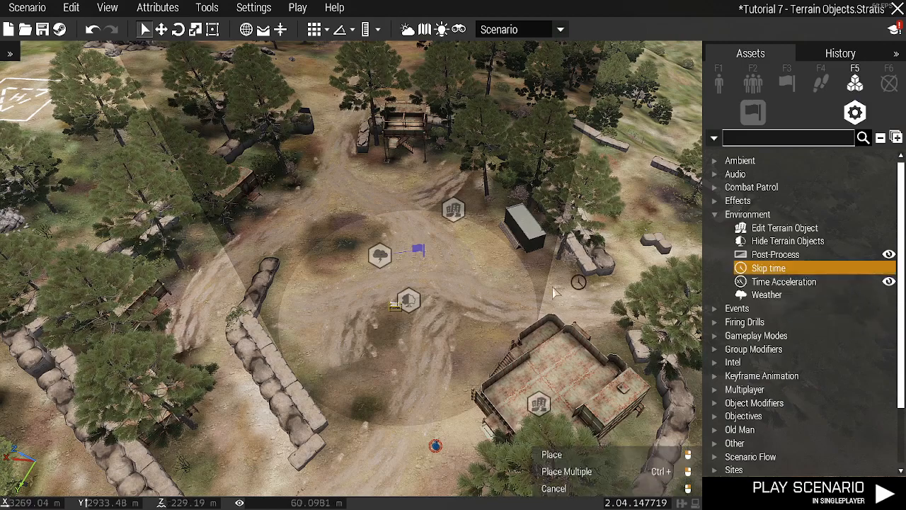
{"action": "left_click", "coordinate": [461, 276]}
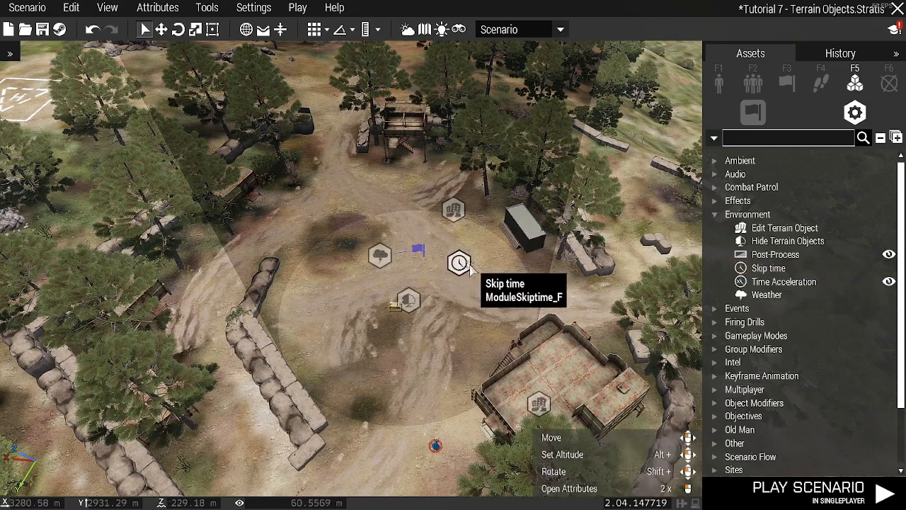
{"action": "double_click", "coordinate": [462, 273]}
{"action": "left_click", "coordinate": [384, 289]}
{"action": "type", "text": "10"}
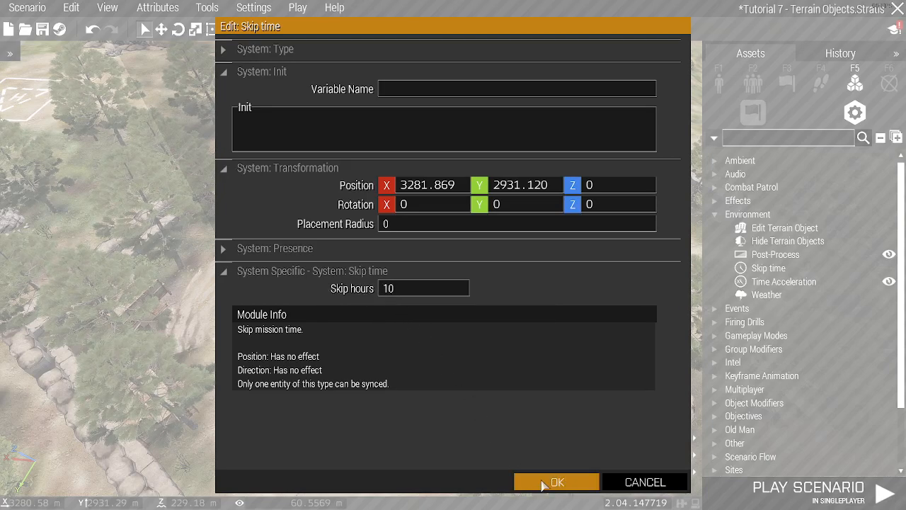
{"action": "left_click", "coordinate": [557, 482]}
Sync the Radio Alpha trigger to the Skip time module
{"action": "right_click", "coordinate": [419, 256]}
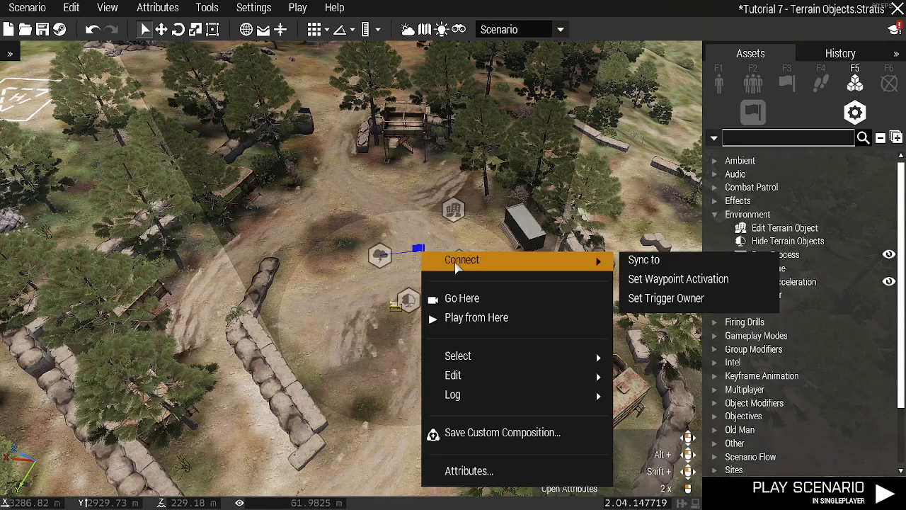
{"action": "mouse_move", "coordinate": [577, 261]}
{"action": "left_click", "coordinate": [643, 260]}
{"action": "left_click", "coordinate": [459, 262]}
Play the scenario, call Radio Alpha to test the combined time skip and rain, and return to the editor
{"action": "left_click", "coordinate": [825, 490]}
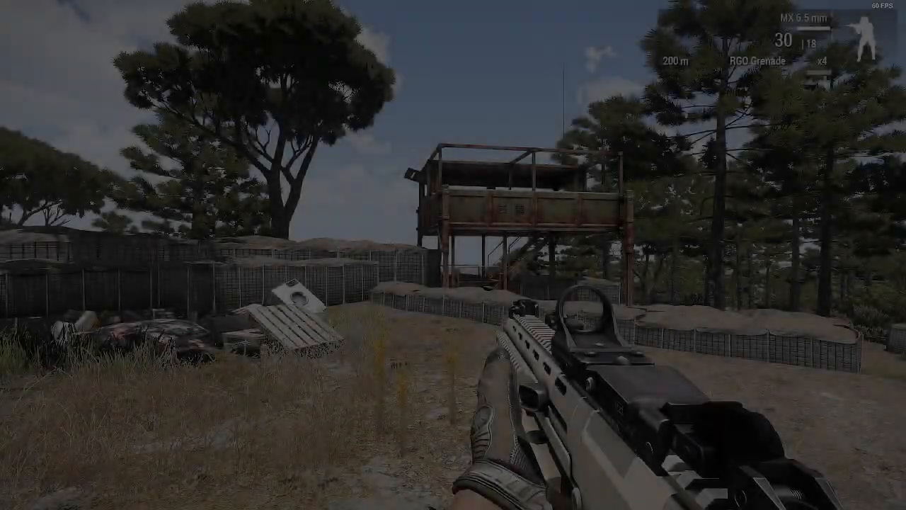
{"action": "key", "text": "0"}
{"action": "key", "text": "0"}
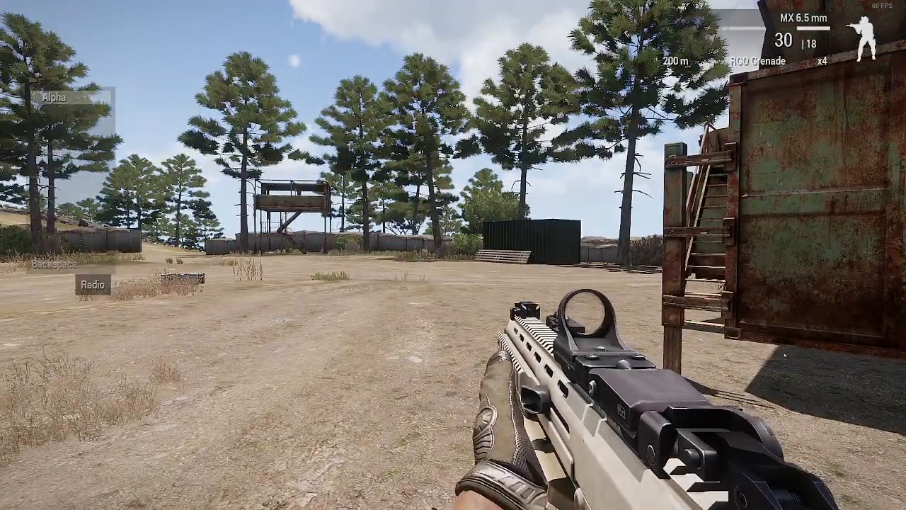
{"action": "key", "text": "1"}
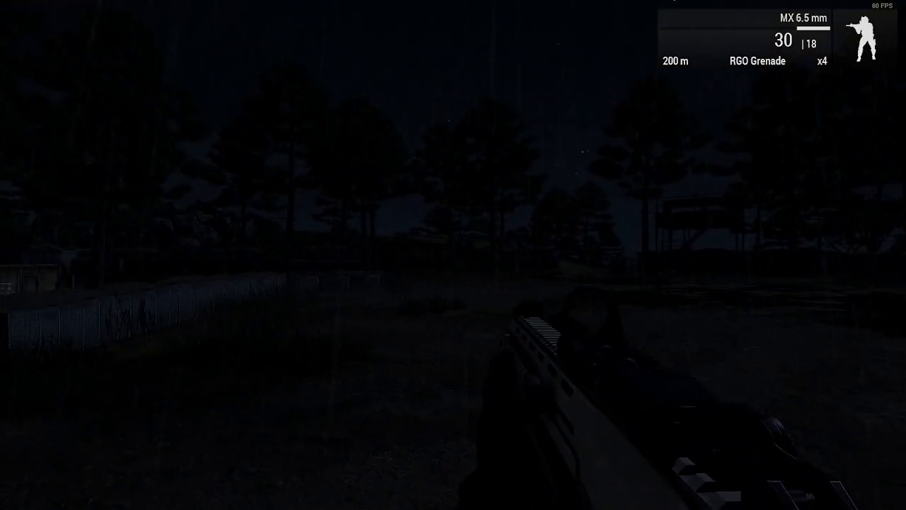
{"action": "key", "text": "Escape"}
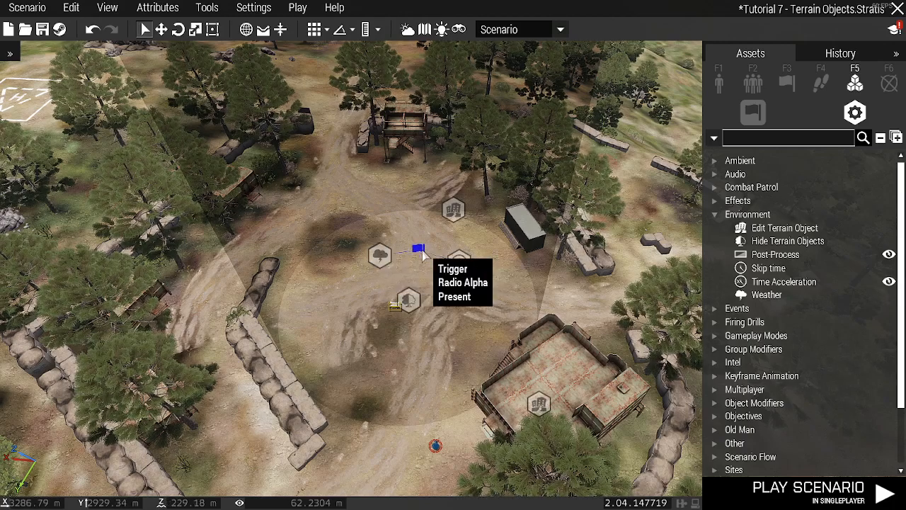
{"action": "scroll", "coordinate": [812, 311], "scroll_direction": "down", "scroll_amount": 2}
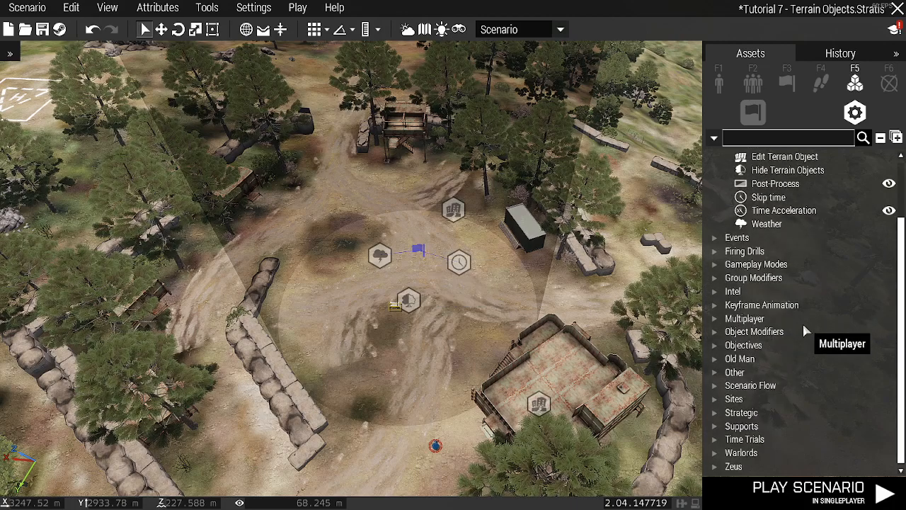
{"action": "scroll", "coordinate": [805, 329], "scroll_direction": "up", "scroll_amount": 2}
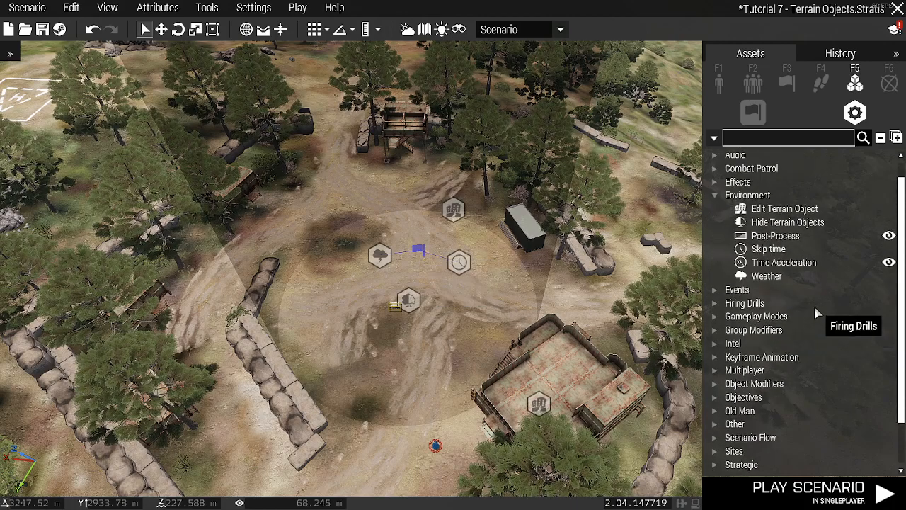